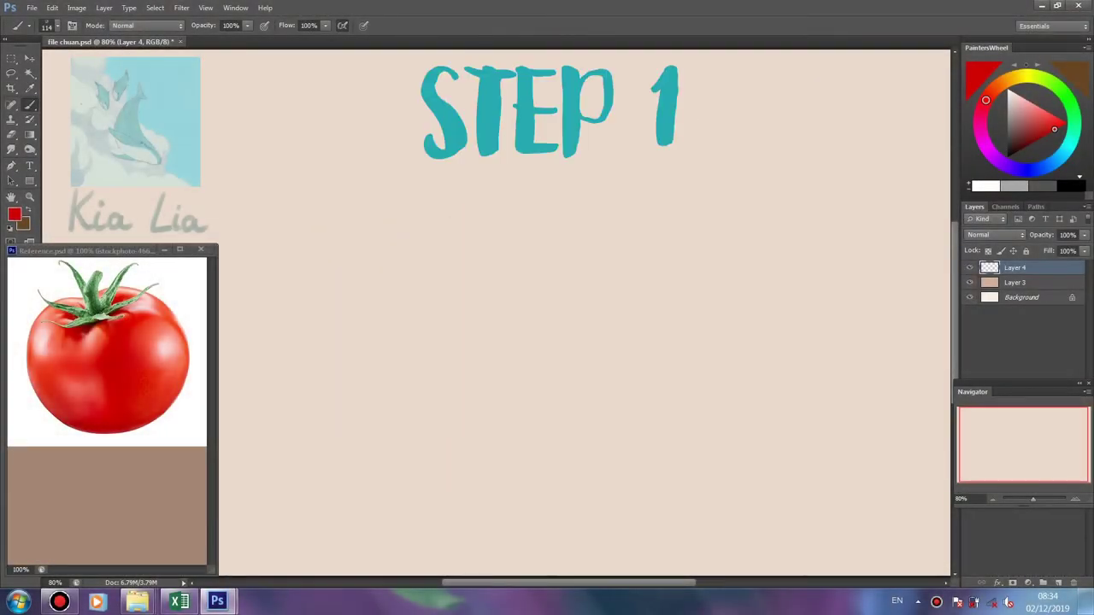
Paint the tomato's red left side and lower body, filling the crescent's hollow
mouse_move(588, 213)
mouse_down()
mouse_move(423, 272)
mouse_move(412, 342)
mouse_move(521, 237)
mouse_up()
mouse_move(479, 273)
mouse_down()
mouse_move(590, 213)
mouse_move(412, 355)
mouse_up()
mouse_move(423, 282)
mouse_down()
mouse_move(465, 427)
mouse_move(504, 427)
mouse_up()
drag(397, 342, 508, 428)
drag(504, 273, 436, 385)
mouse_move(461, 316)
mouse_down()
mouse_move(525, 410)
mouse_move(453, 448)
mouse_up()
mouse_move(538, 440)
mouse_down()
mouse_move(393, 325)
mouse_move(504, 303)
mouse_move(590, 247)
mouse_move(547, 359)
mouse_up()
drag(598, 282, 538, 363)
drag(581, 329, 538, 385)
Spread red across the right side, rounding the upper right and filling the lower-right notch
mouse_move(589, 308)
mouse_down()
mouse_move(616, 393)
mouse_move(640, 291)
mouse_up()
drag(616, 359, 675, 307)
drag(590, 307, 658, 248)
mouse_move(675, 291)
mouse_down()
mouse_move(606, 213)
mouse_move(684, 248)
mouse_up()
drag(641, 205, 709, 308)
drag(683, 223, 717, 334)
drag(710, 239, 713, 359)
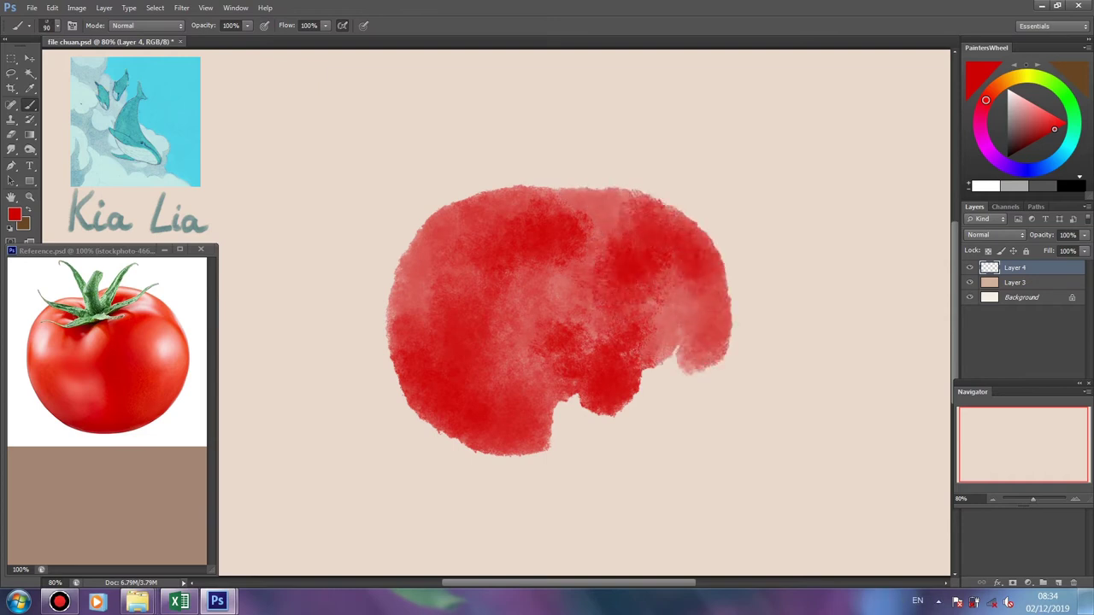
drag(684, 316, 667, 428)
drag(667, 367, 530, 449)
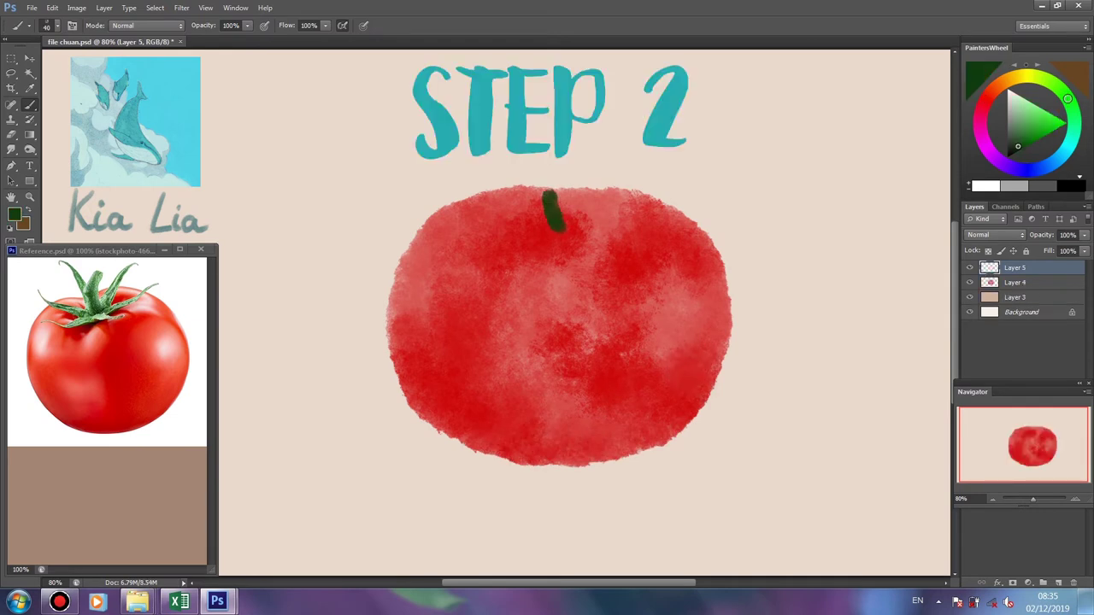
Lengthen the stem into a curved stalk and paint light green sepals around its base
drag(555, 226, 581, 137)
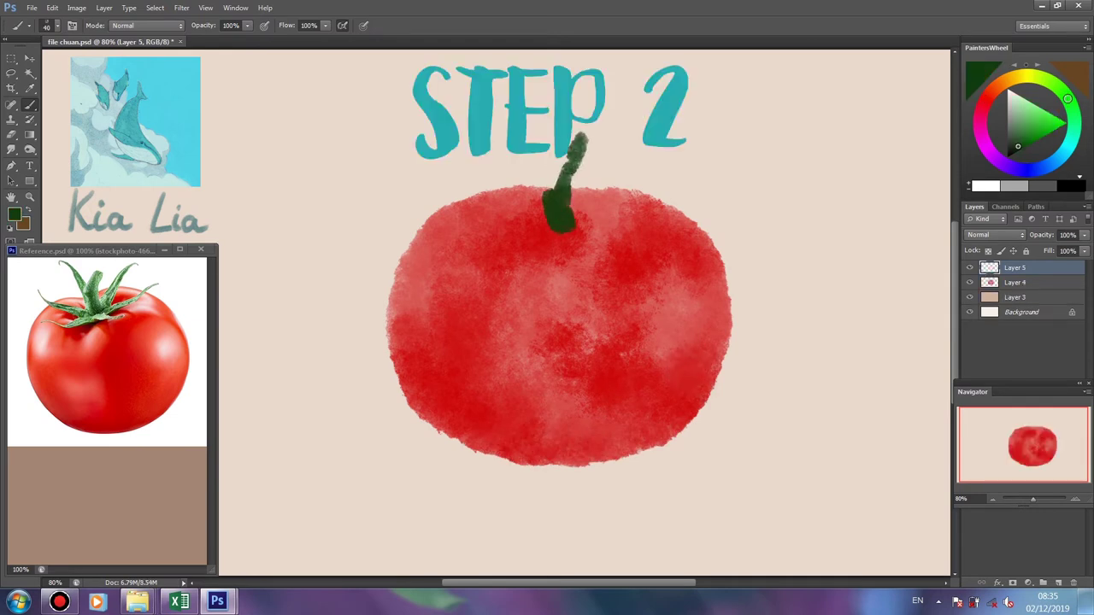
mouse_move(557, 193)
mouse_down()
mouse_move(592, 126)
mouse_move(605, 130)
mouse_up()
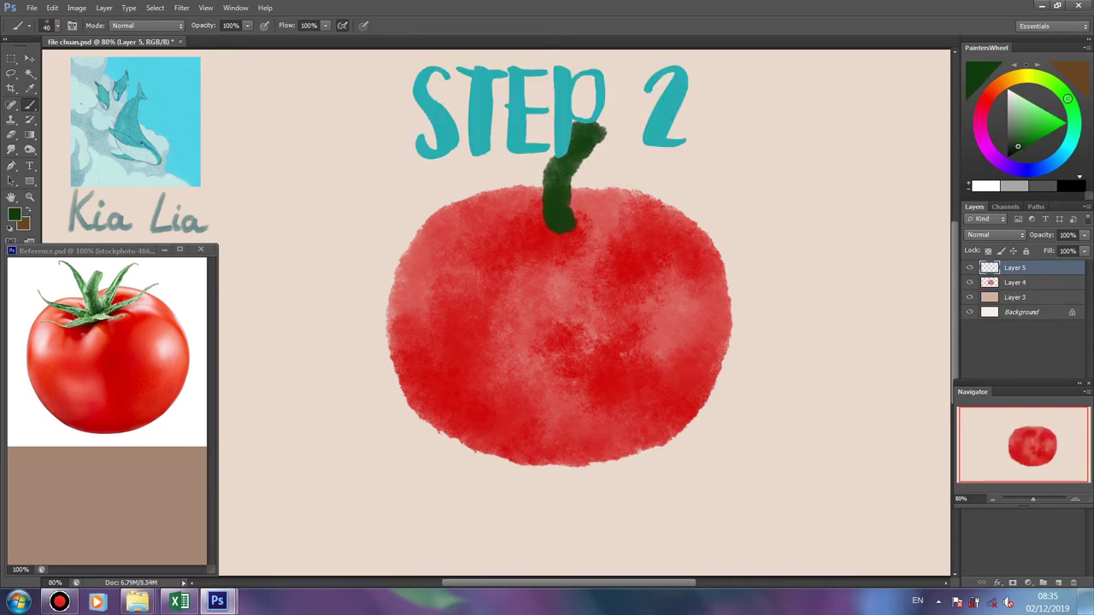
mouse_move(453, 242)
mouse_down()
mouse_move(555, 230)
mouse_move(648, 246)
mouse_up()
mouse_move(588, 225)
mouse_down()
mouse_move(677, 179)
mouse_move(624, 159)
mouse_up()
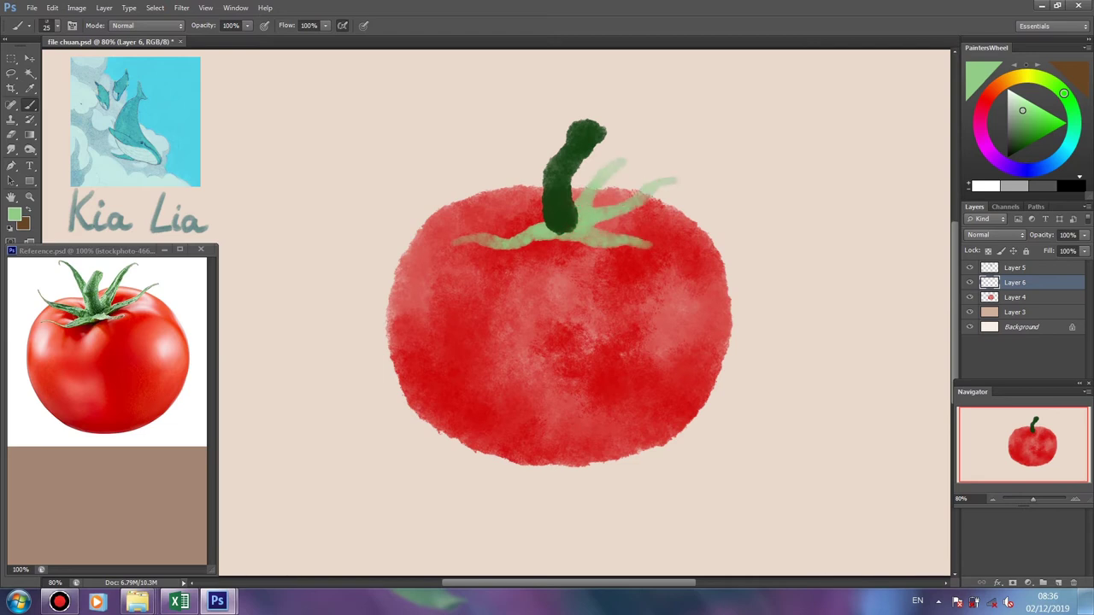
mouse_move(540, 220)
mouse_down()
mouse_move(453, 175)
mouse_move(508, 135)
mouse_up()
drag(536, 192, 506, 129)
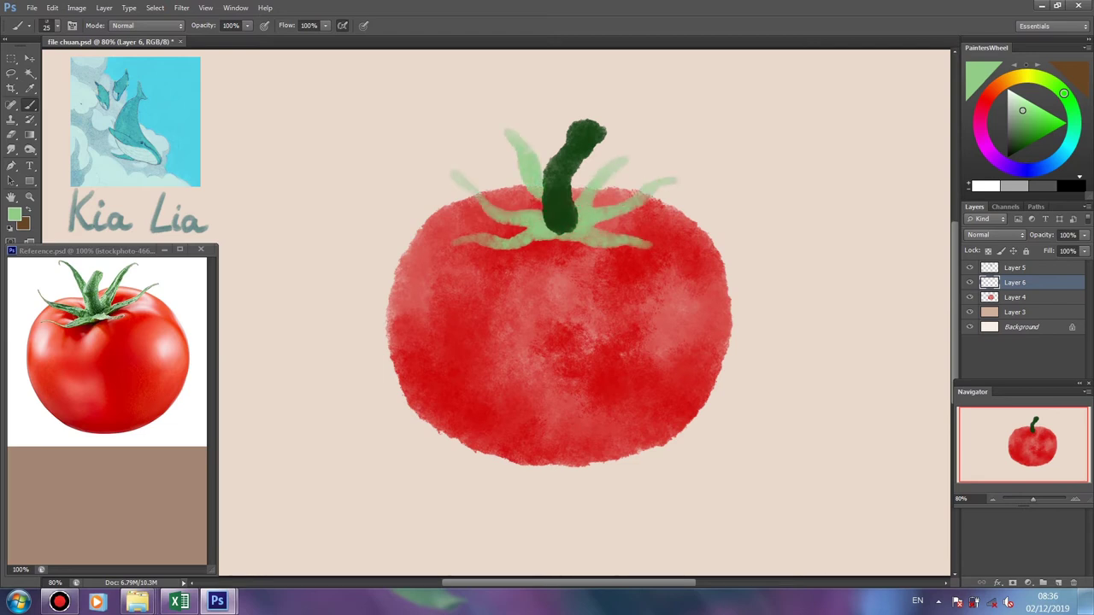
Erase to refine the sepals, then add a clipped layer above them
key(e)
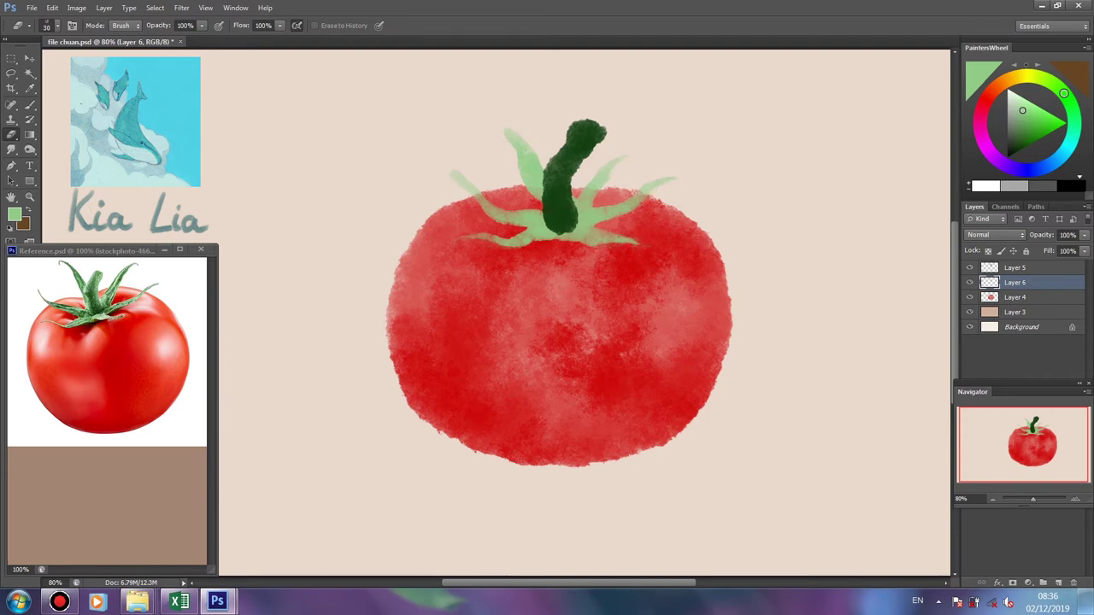
key(b)
key(ctrl+shift+alt+n)
alt+click(594, 217)
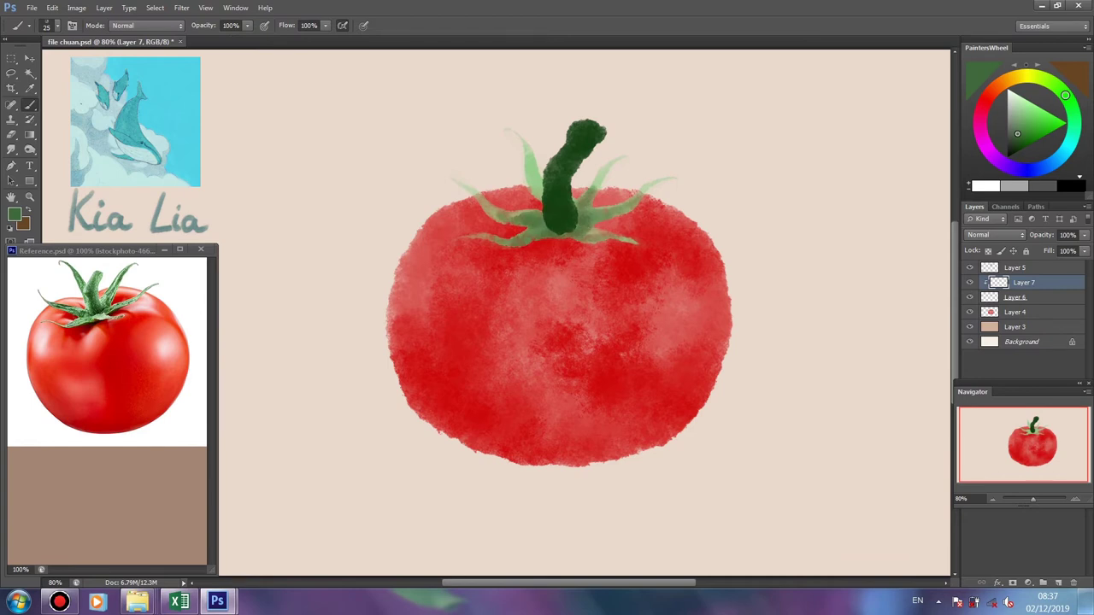
On a new layer, paint dark red shading under the stem and soften it
alt+click(485, 206)
key(ctrl+shift+alt+n)
mouse_move(538, 240)
mouse_down()
mouse_move(572, 256)
mouse_move(521, 261)
mouse_move(487, 221)
mouse_move(603, 235)
mouse_move(632, 227)
mouse_move(594, 258)
mouse_move(517, 272)
mouse_move(622, 244)
mouse_up()
key(e)
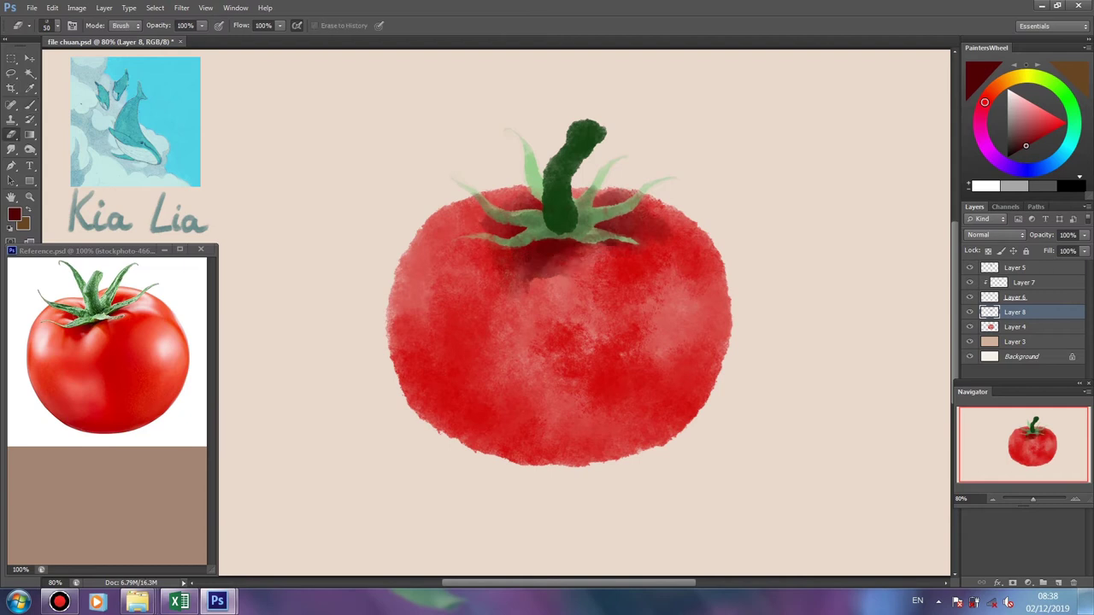
mouse_move(542, 271)
mouse_down()
mouse_move(567, 266)
mouse_move(564, 255)
mouse_up()
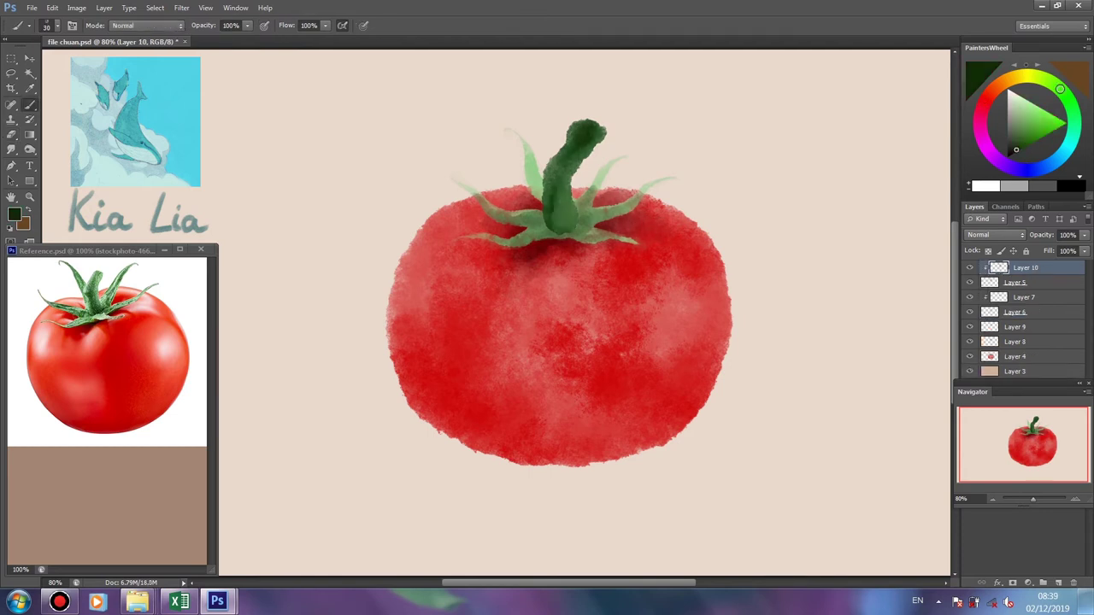
Darken the stem's left side and add dark green marks on the sepals
drag(560, 165, 557, 213)
key(ctrl+shift+alt+n)
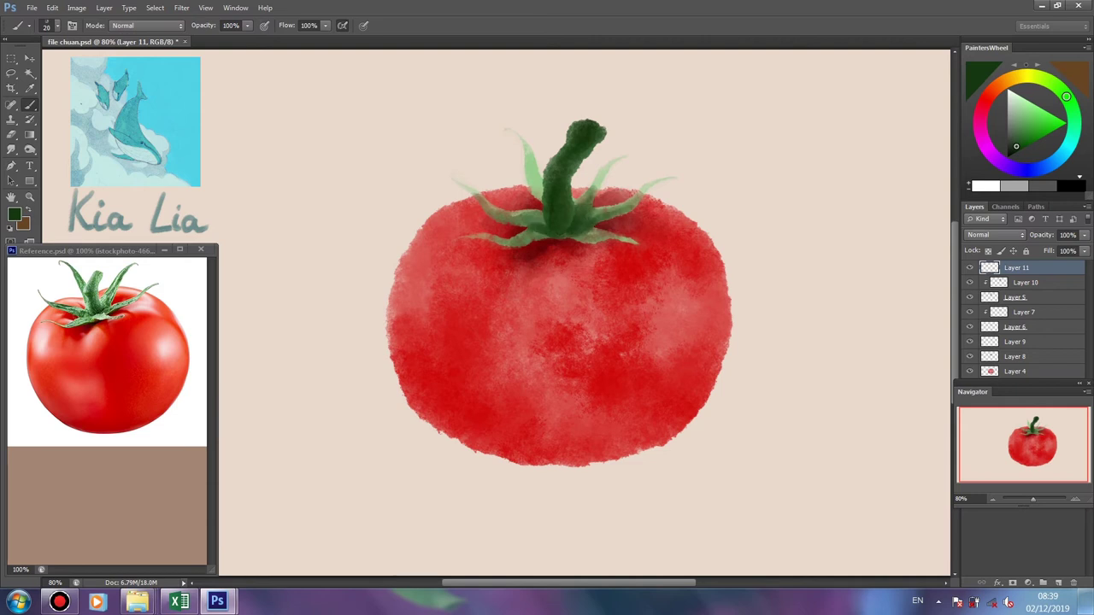
drag(528, 163, 531, 174)
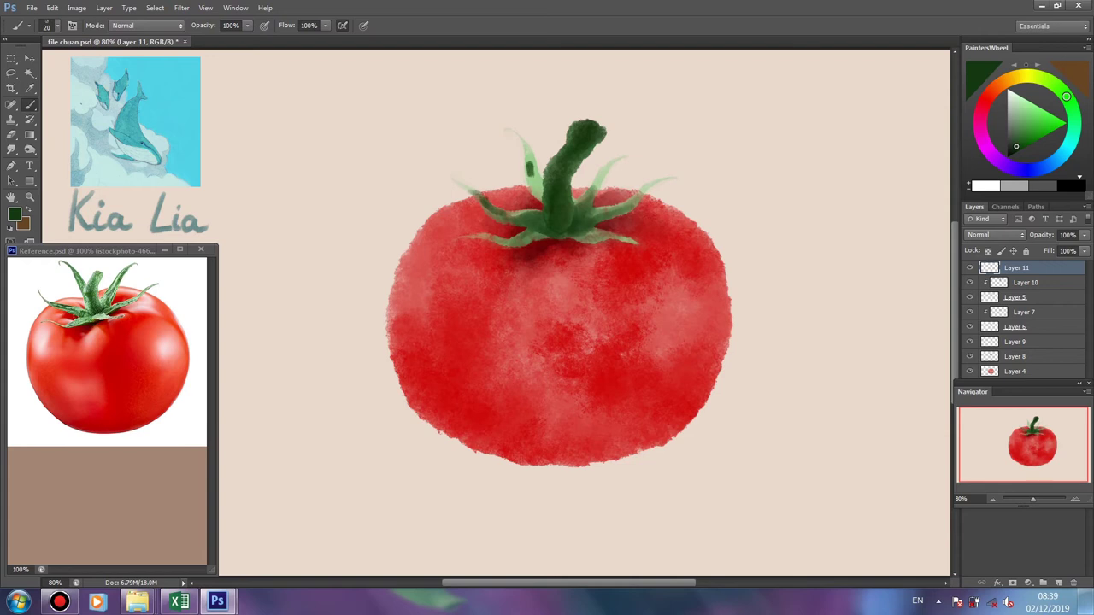
key(e)
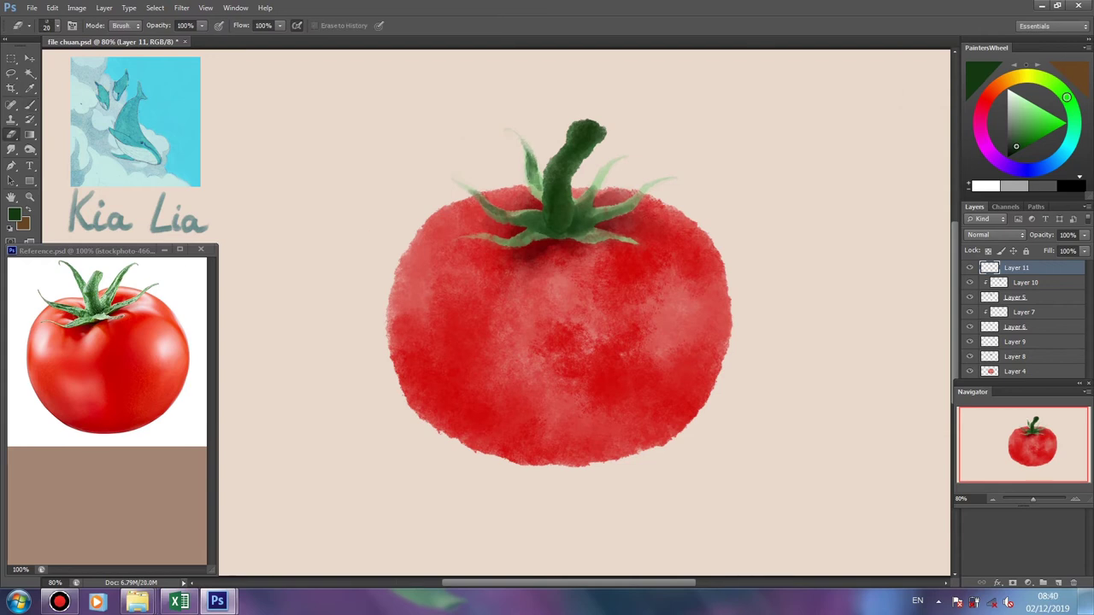
drag(606, 164, 629, 157)
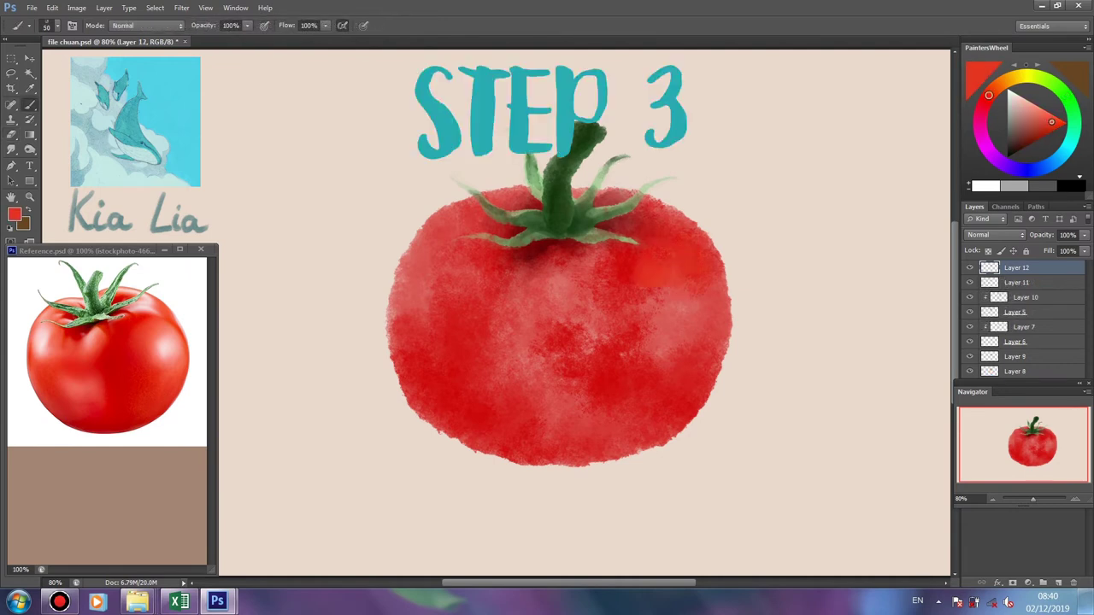
Brighten the tomato's right, left, centre and lower areas with wider red strokes
mouse_move(645, 291)
mouse_down()
mouse_move(662, 320)
mouse_move(671, 408)
mouse_up()
drag(662, 359, 645, 409)
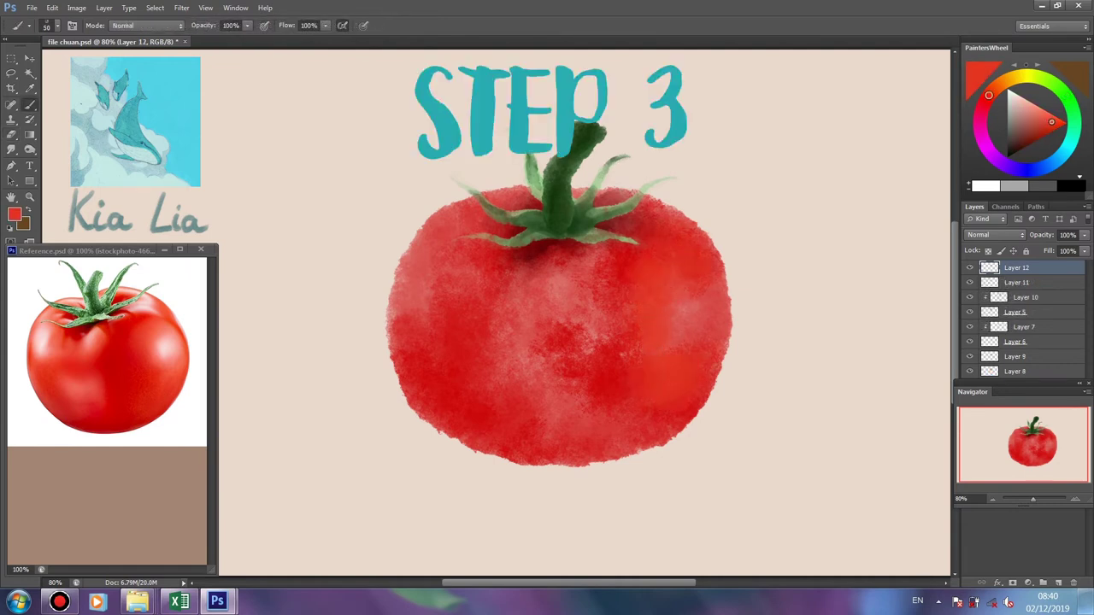
key(bracketright)
key(bracketright)
key(bracketright)
mouse_move(412, 309)
mouse_down()
mouse_move(428, 350)
mouse_move(465, 342)
mouse_up()
drag(419, 376, 446, 404)
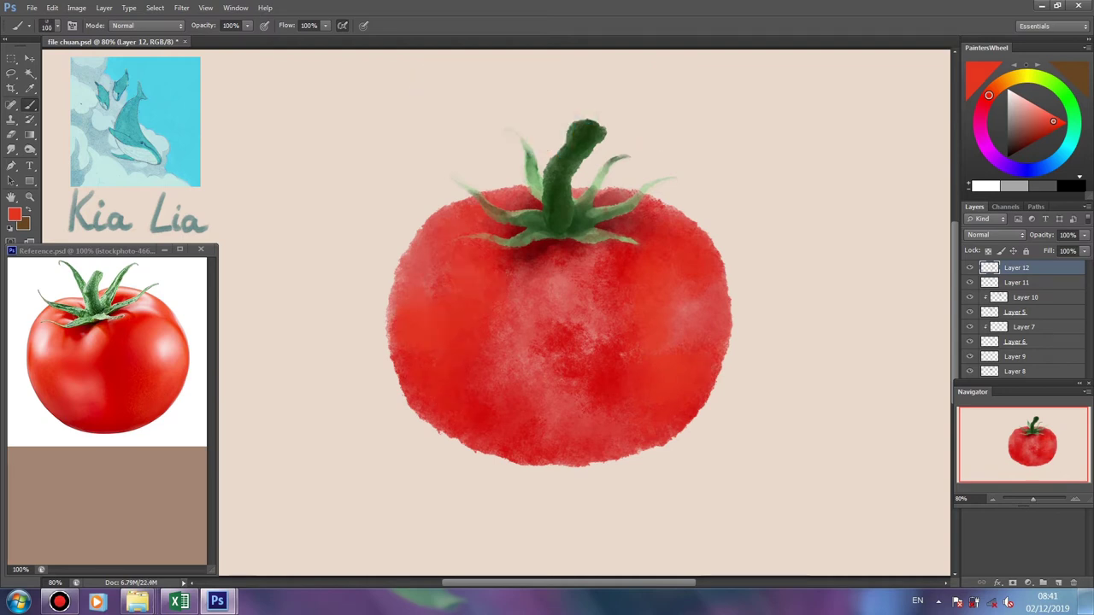
drag(551, 284, 593, 318)
drag(588, 374, 614, 402)
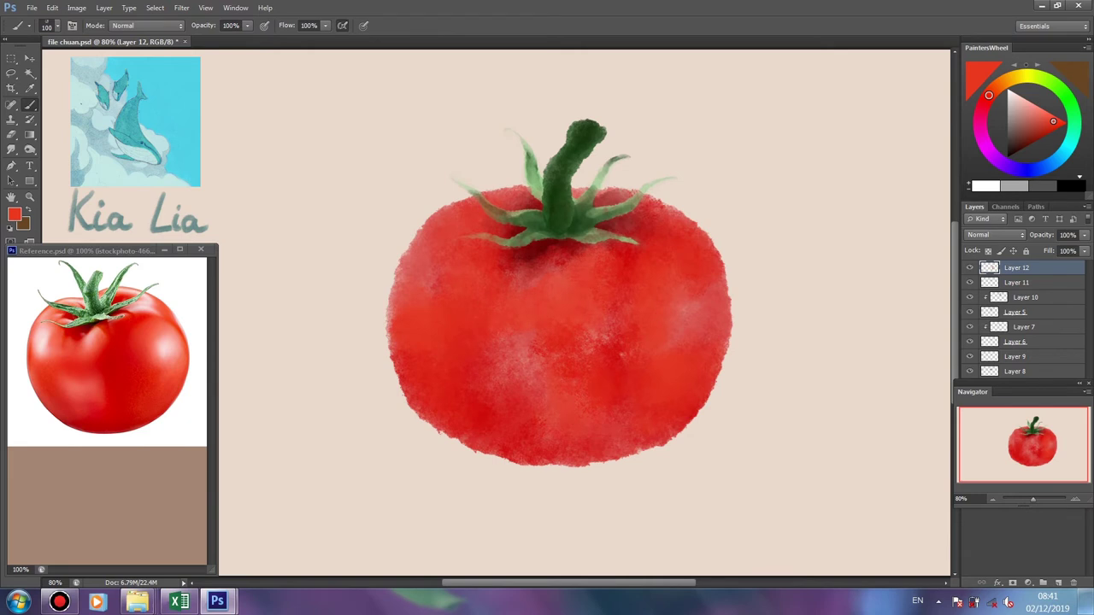
On a new layer, paint darker red patches across the right-centre and left-centre
click(1046, 134)
key(ctrl+shift+alt+n)
mouse_move(611, 295)
mouse_down()
mouse_move(603, 337)
mouse_move(650, 256)
mouse_move(658, 385)
mouse_up()
mouse_move(640, 324)
mouse_down()
mouse_move(624, 427)
mouse_move(598, 461)
mouse_move(568, 341)
mouse_up()
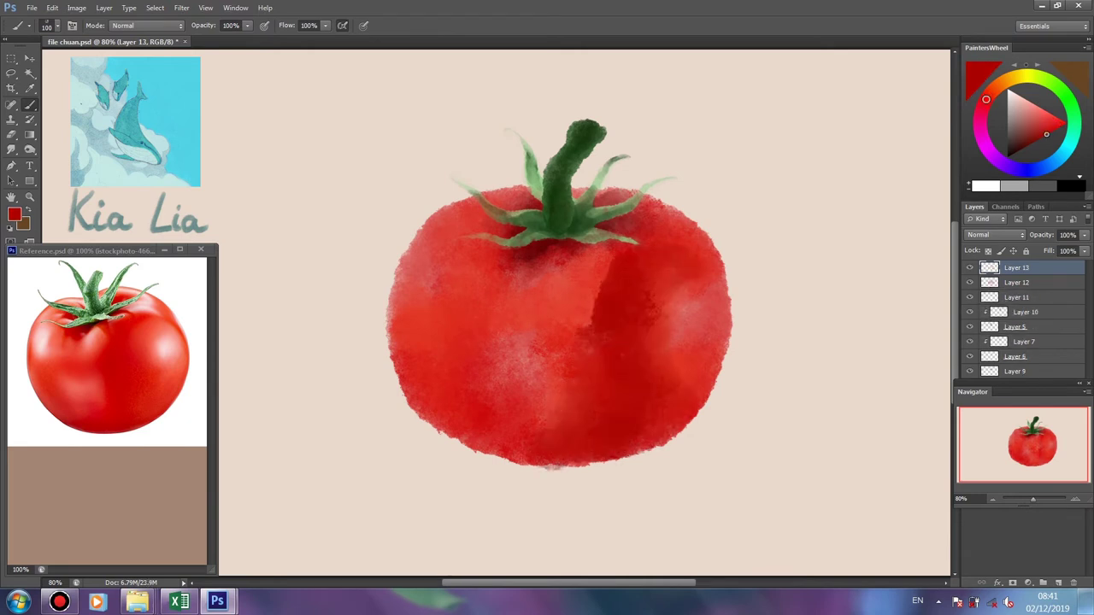
mouse_move(568, 410)
mouse_down()
mouse_move(594, 248)
mouse_move(525, 323)
mouse_up()
drag(539, 265, 478, 340)
drag(504, 261, 423, 401)
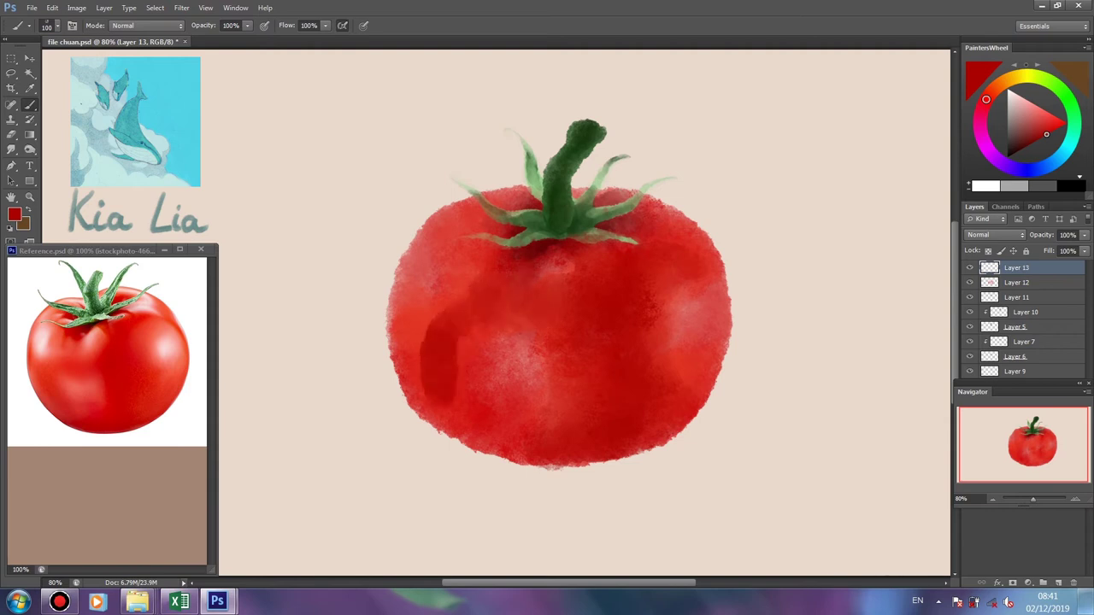
mouse_move(431, 312)
mouse_down()
mouse_move(461, 418)
mouse_move(453, 286)
mouse_move(482, 218)
mouse_up()
Darken the lower-left and bottom edge, then paint pink highlights on the upper-left edge
mouse_move(448, 452)
mouse_down()
mouse_move(530, 427)
mouse_move(538, 401)
mouse_up()
mouse_move(478, 440)
mouse_down()
mouse_move(424, 405)
mouse_move(491, 450)
mouse_move(551, 466)
mouse_up()
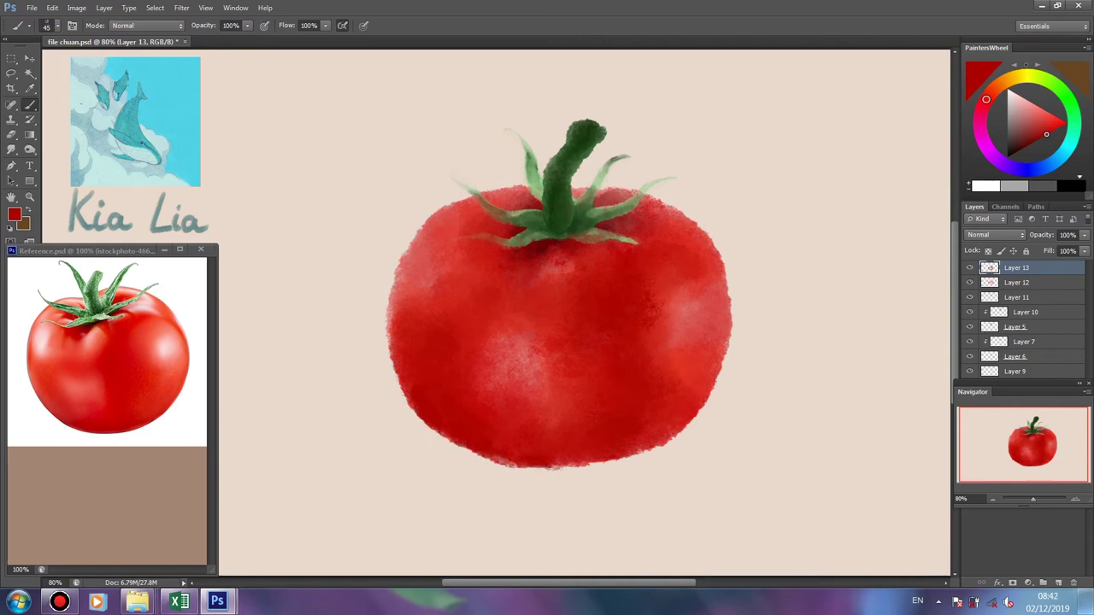
key(ctrl+z)
mouse_move(419, 412)
mouse_down()
mouse_move(449, 437)
mouse_move(671, 448)
mouse_up()
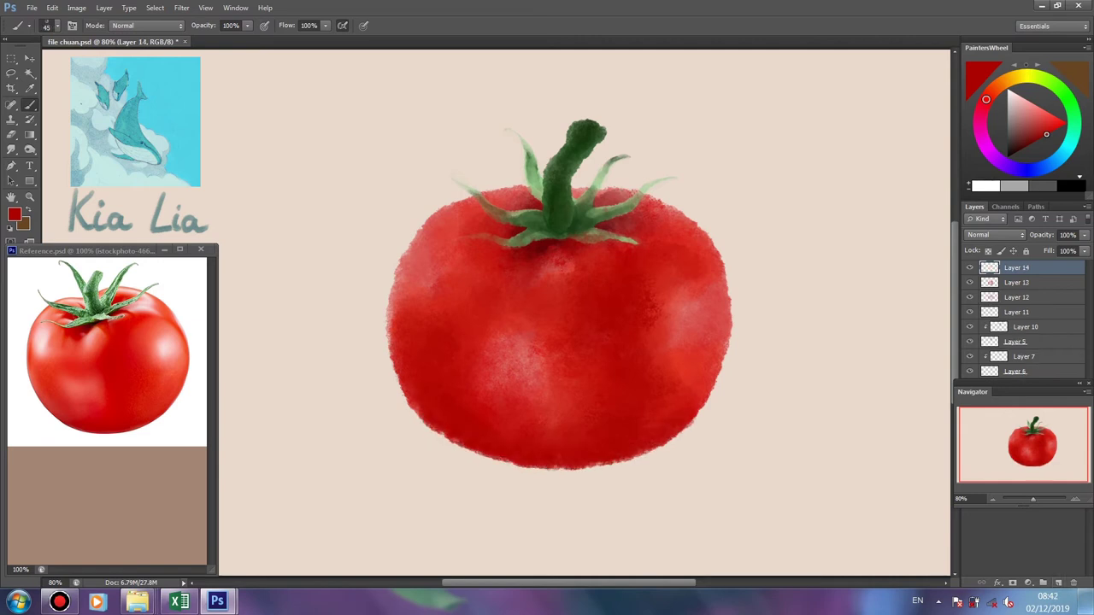
key(ctrl+shift+alt+n)
mouse_move(409, 247)
mouse_down()
mouse_move(397, 286)
mouse_move(470, 200)
mouse_up()
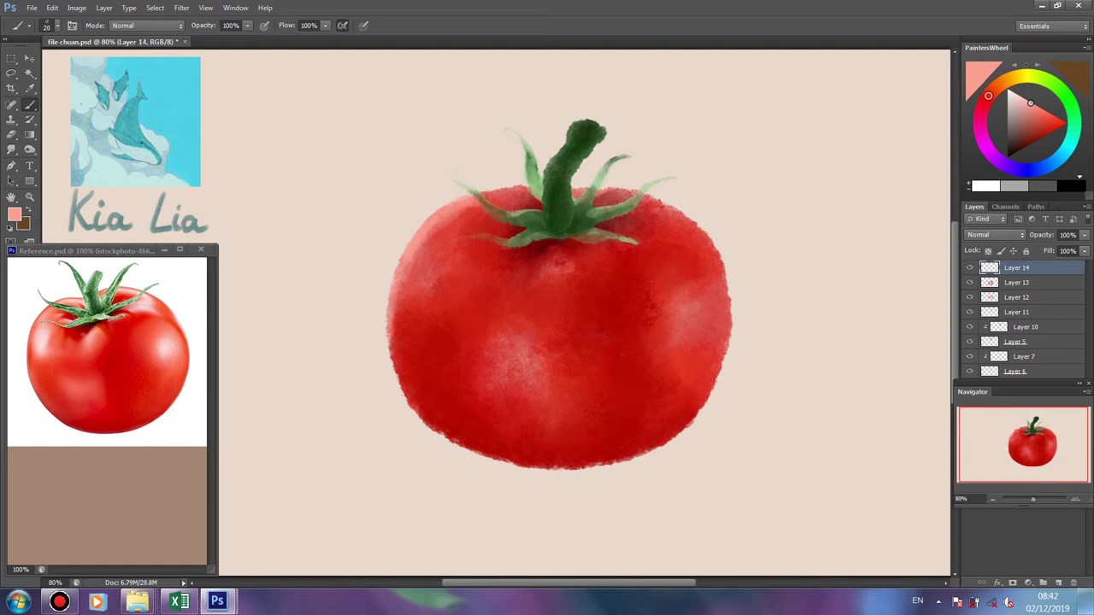
Paint a soft beige shadow beneath the tomato extending right, then lighten its right part
key(e)
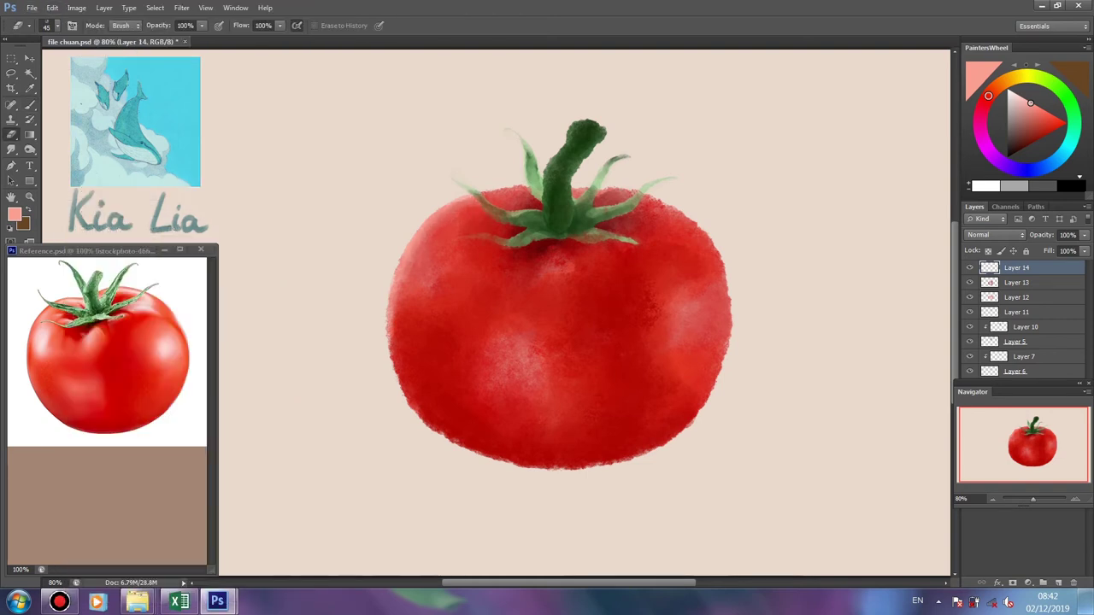
key(b)
drag(363, 410, 465, 470)
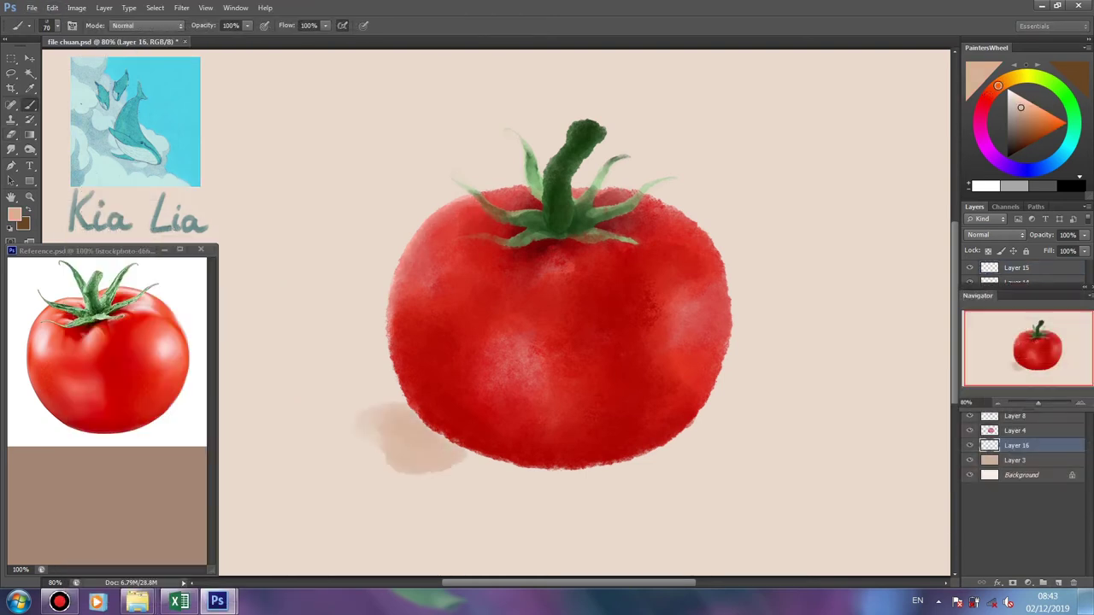
key(ctrl+z)
drag(371, 432, 534, 483)
drag(453, 479, 671, 483)
drag(350, 428, 453, 491)
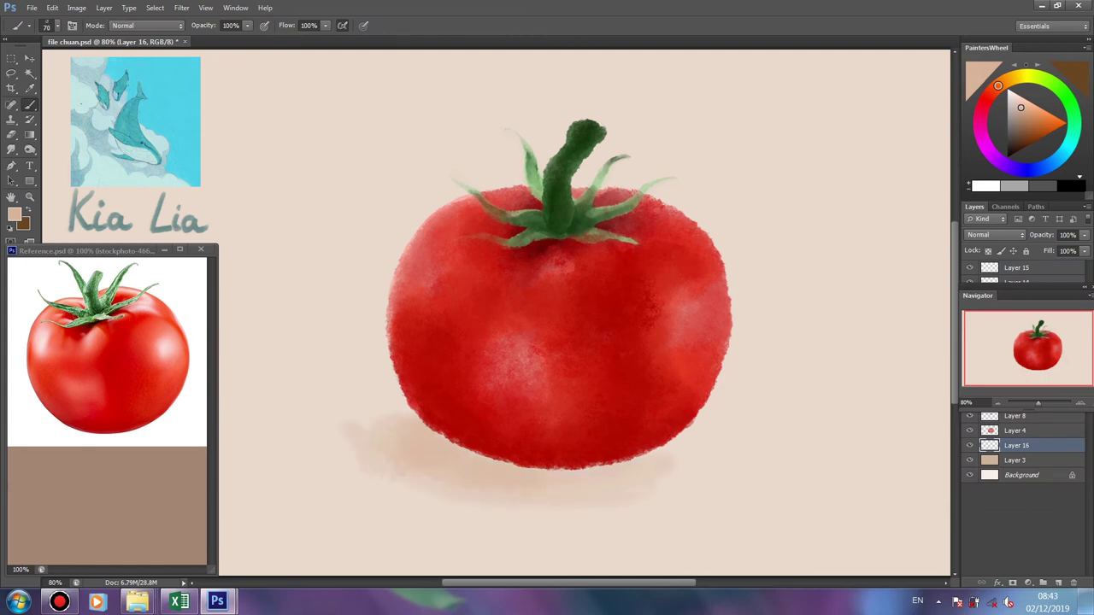
drag(637, 440, 743, 453)
drag(654, 487, 756, 444)
key(e)
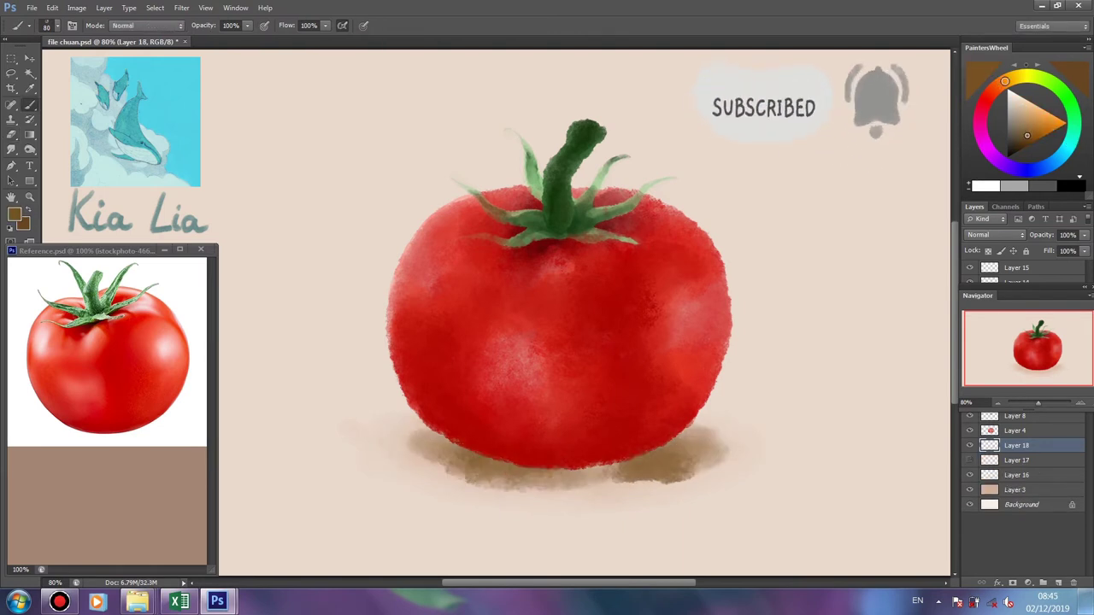
key(e)
mouse_move(735, 461)
mouse_down()
mouse_move(692, 446)
mouse_move(650, 457)
mouse_move(632, 483)
mouse_up()
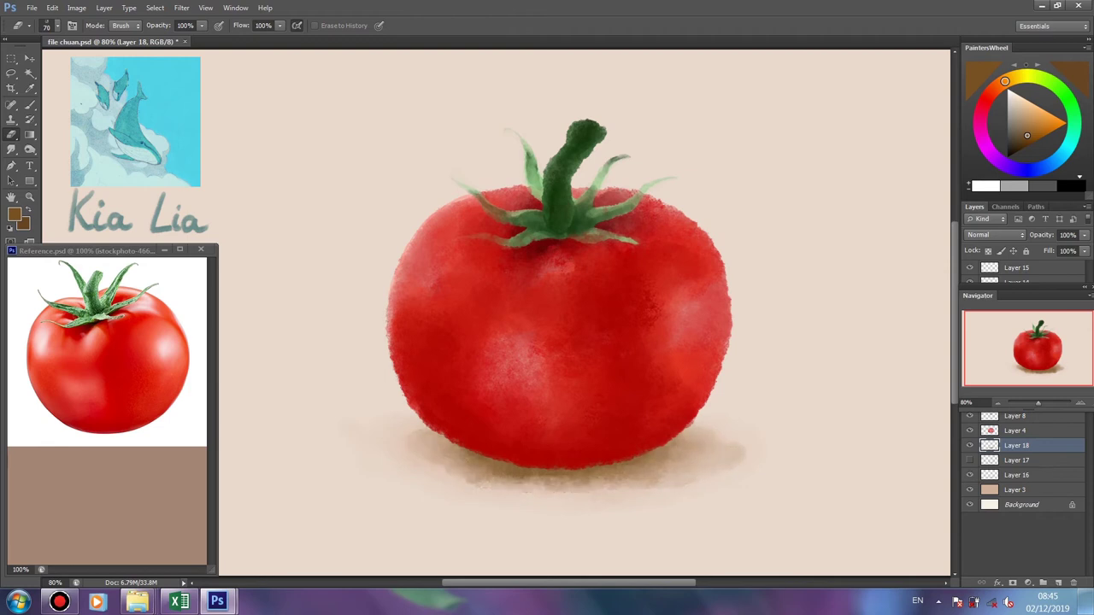
On a new layer, paint a dark brown shadow along the tomato's base
key(ctrl+shift+alt+n)
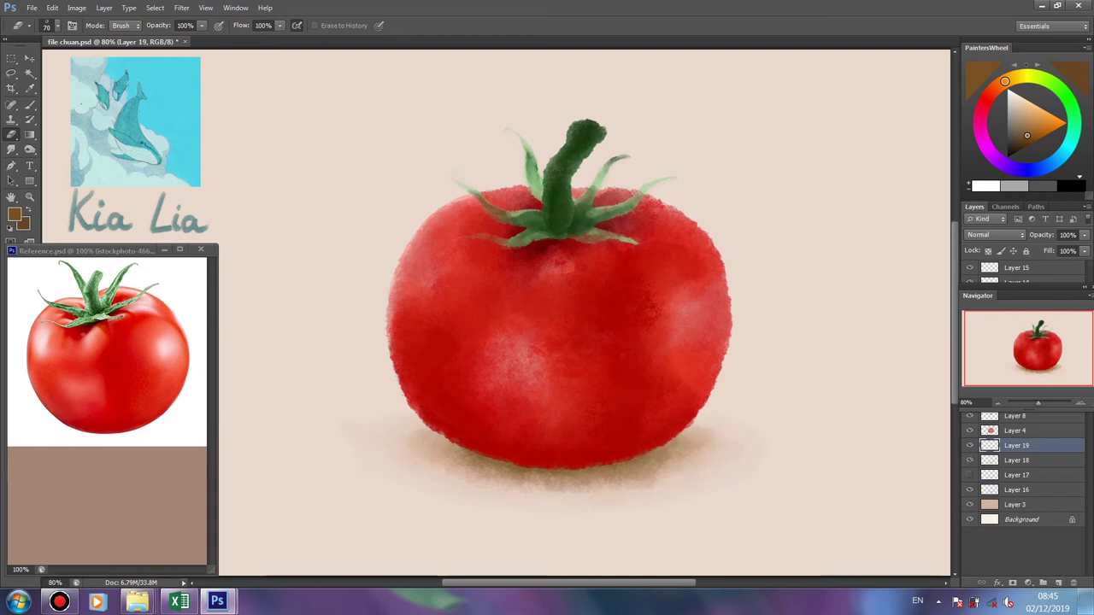
key(b)
mouse_move(528, 474)
mouse_down()
mouse_move(649, 466)
mouse_move(687, 444)
mouse_up()
drag(577, 483, 700, 444)
drag(547, 475, 431, 453)
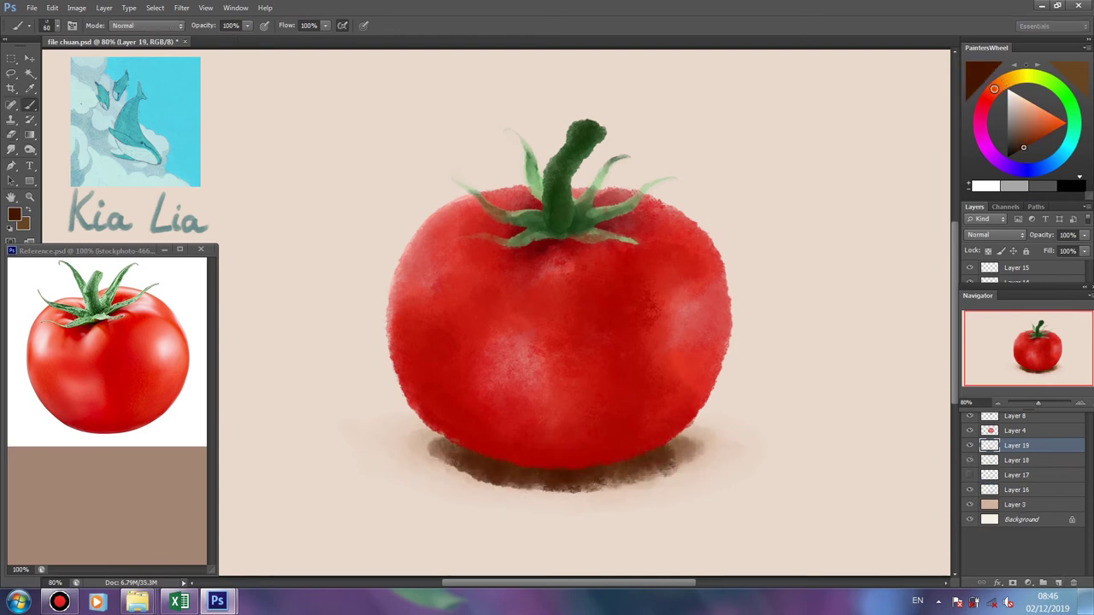
Lighten the dark shadow with the eraser, then re-darken its bottom edge with a smaller brush
key(e)
mouse_move(696, 446)
mouse_down()
mouse_move(658, 470)
mouse_move(547, 480)
mouse_up()
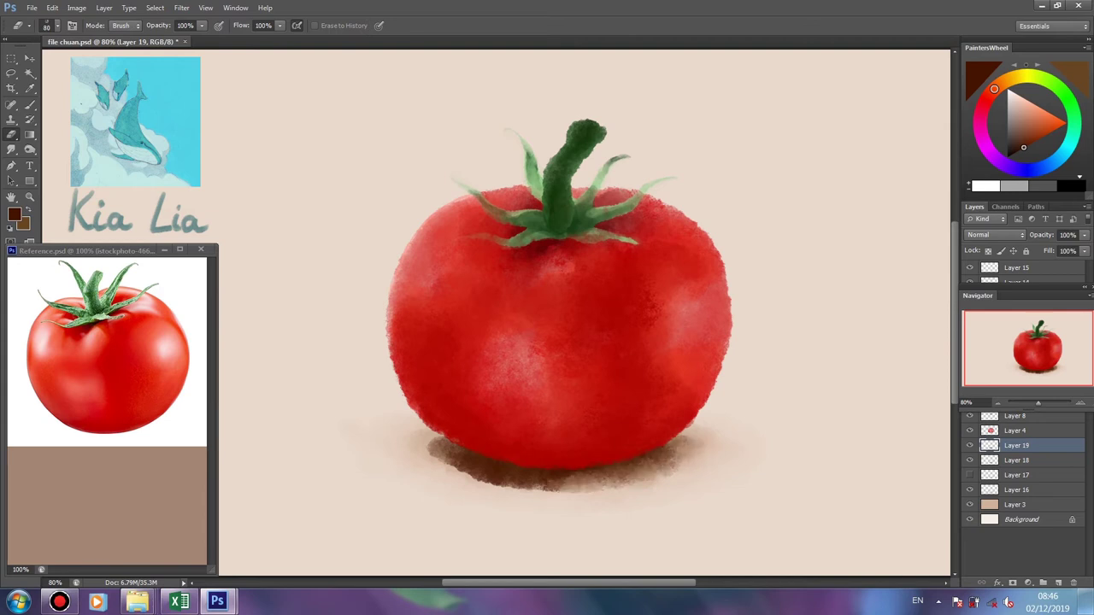
mouse_move(654, 468)
mouse_down()
mouse_move(521, 480)
mouse_move(453, 468)
mouse_up()
mouse_move(521, 465)
mouse_down()
mouse_move(429, 440)
mouse_move(513, 480)
mouse_move(606, 470)
mouse_up()
key(bracketleft)
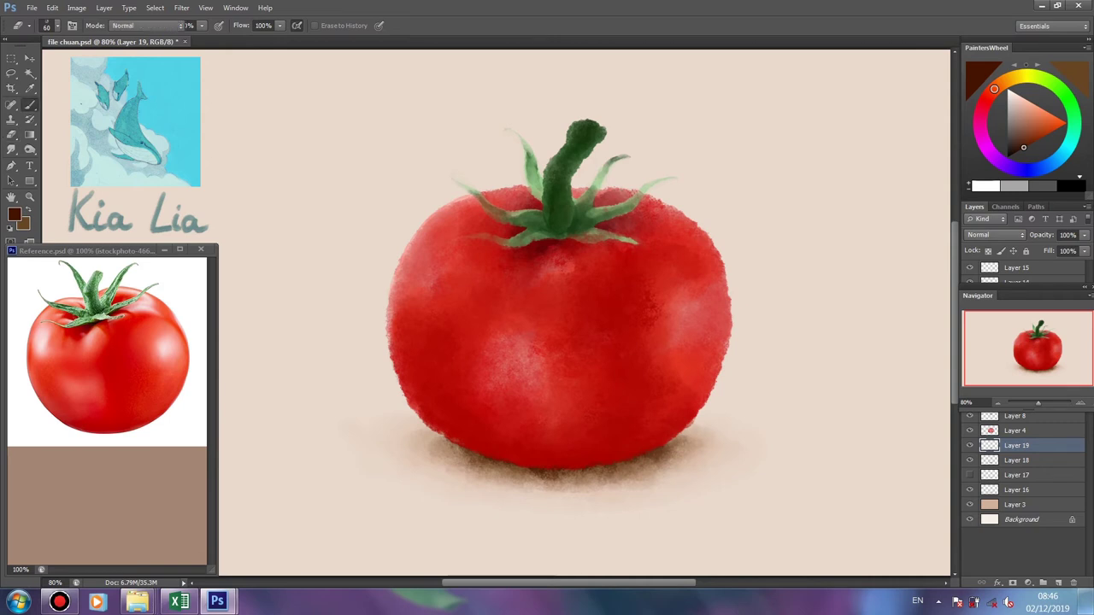
key(b)
drag(608, 474, 461, 468)
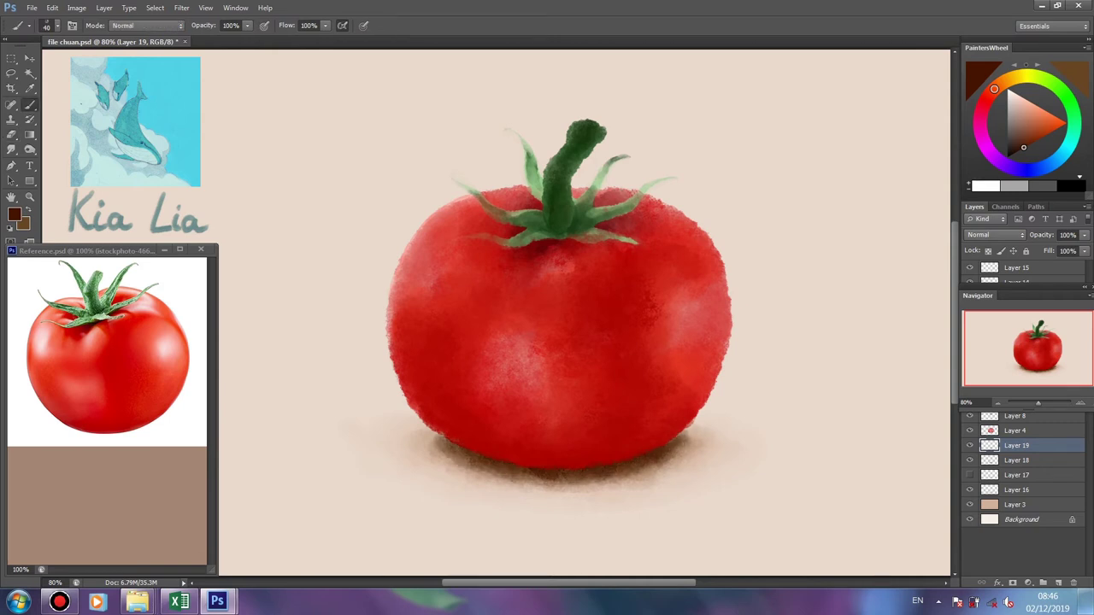
key(e)
mouse_move(435, 441)
mouse_down()
mouse_move(499, 474)
mouse_move(609, 482)
mouse_move(457, 446)
mouse_up()
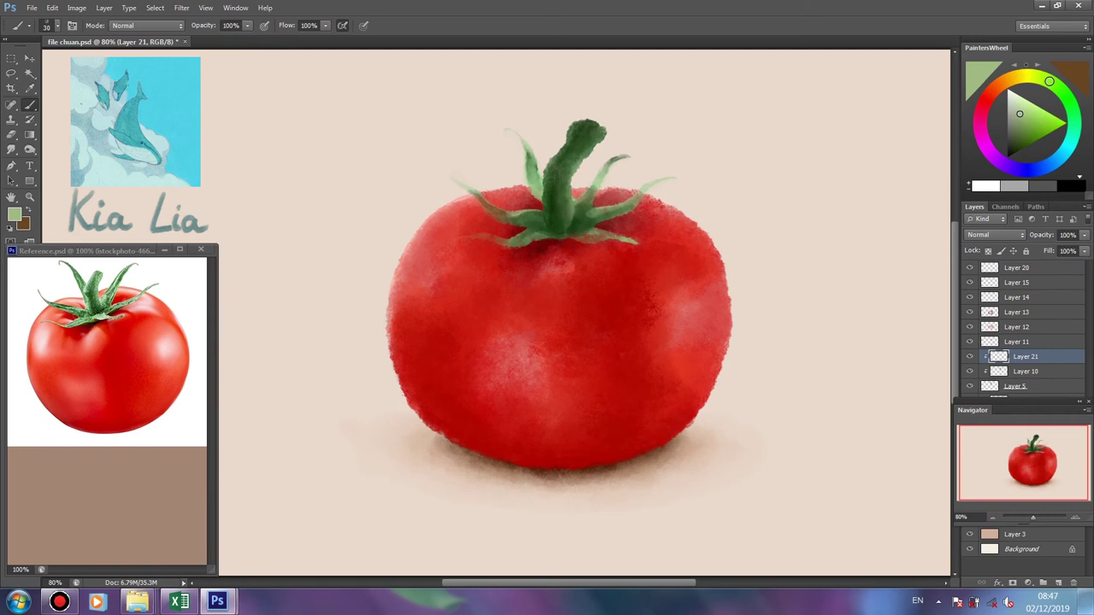
Erase the dark green blob above the stem on Layer 5
key(e)
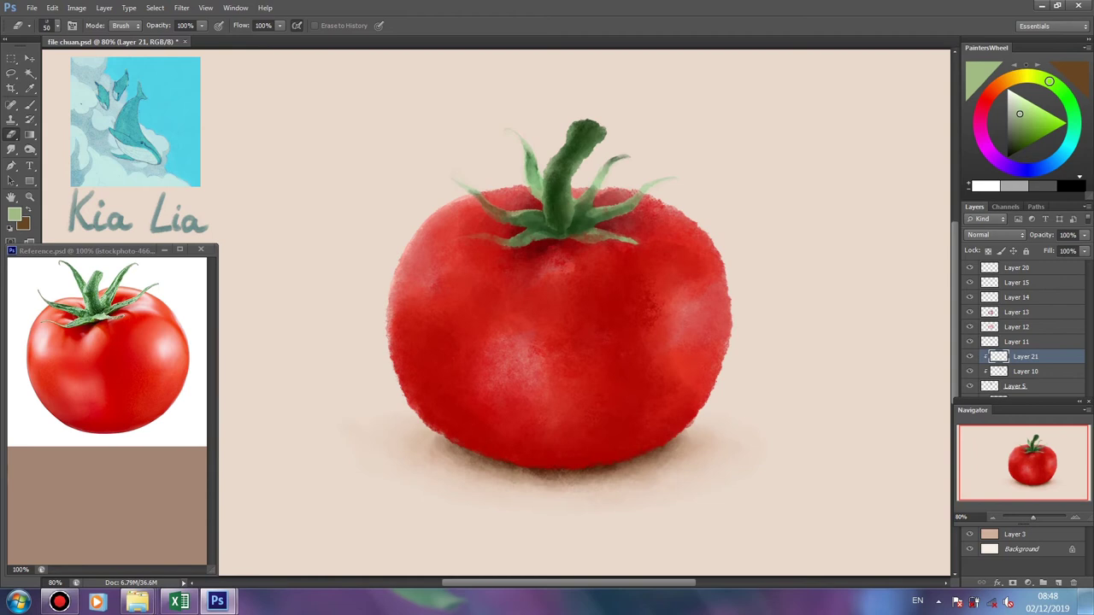
key(alt+bracketleft)
key(alt+bracketleft)
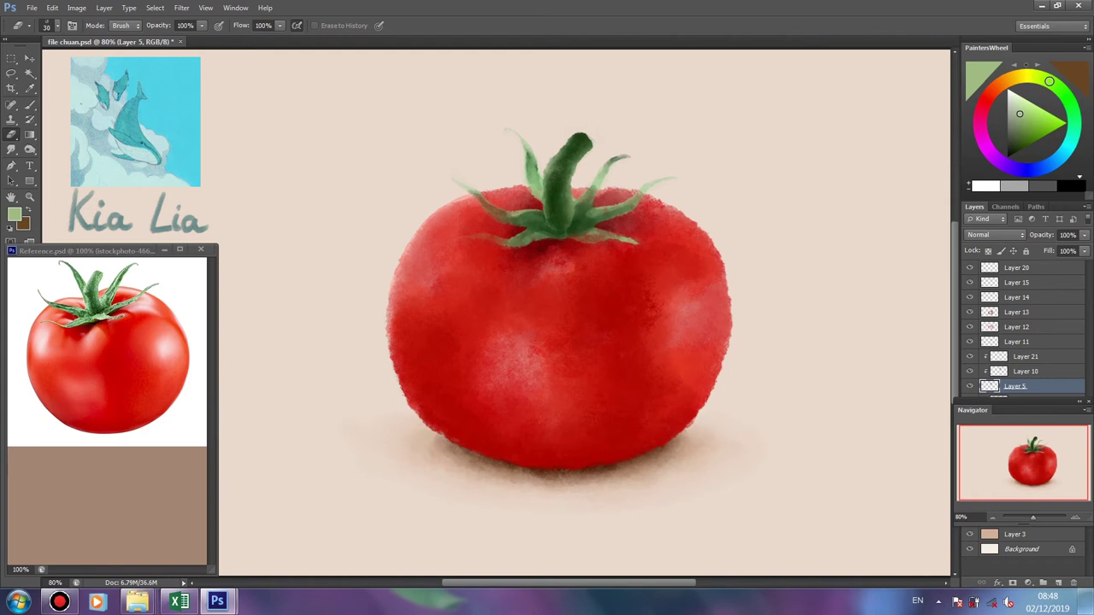
drag(578, 137, 588, 143)
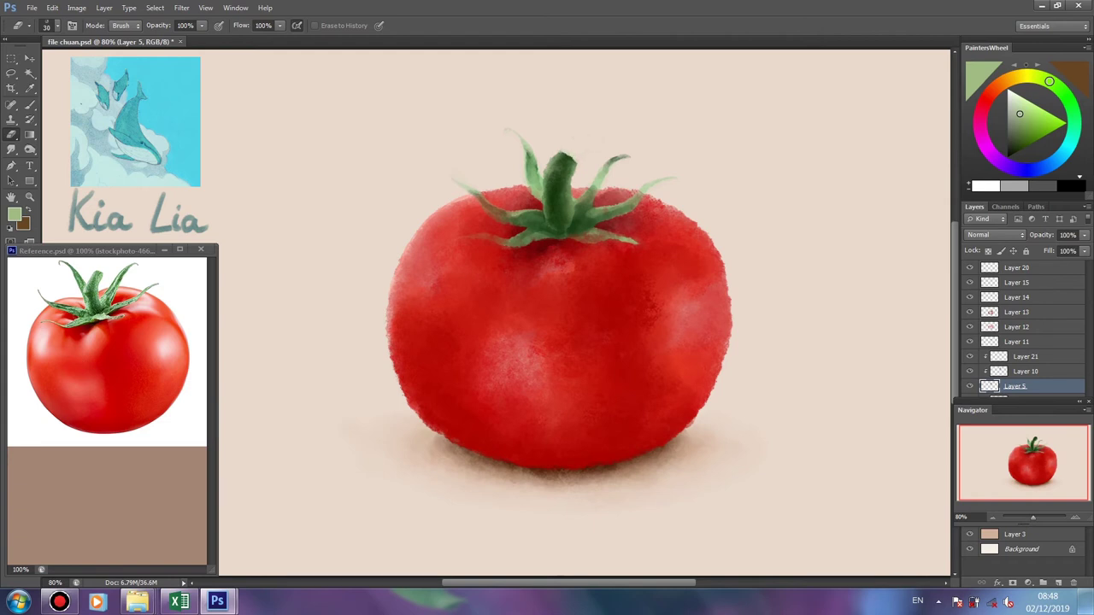
Create a clipped shading layer and sample lighter and darker greens from the stem
key(ctrl+shift+alt+n)
key(ctrl+alt+g)
key(b)
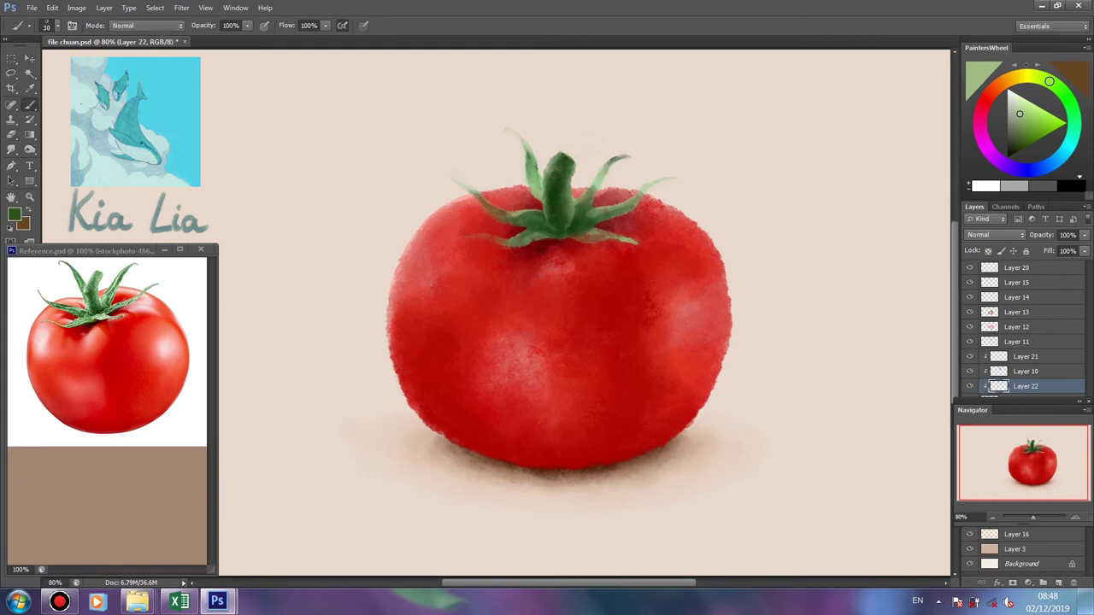
key(alt+bracketright)
alt+click(560, 169)
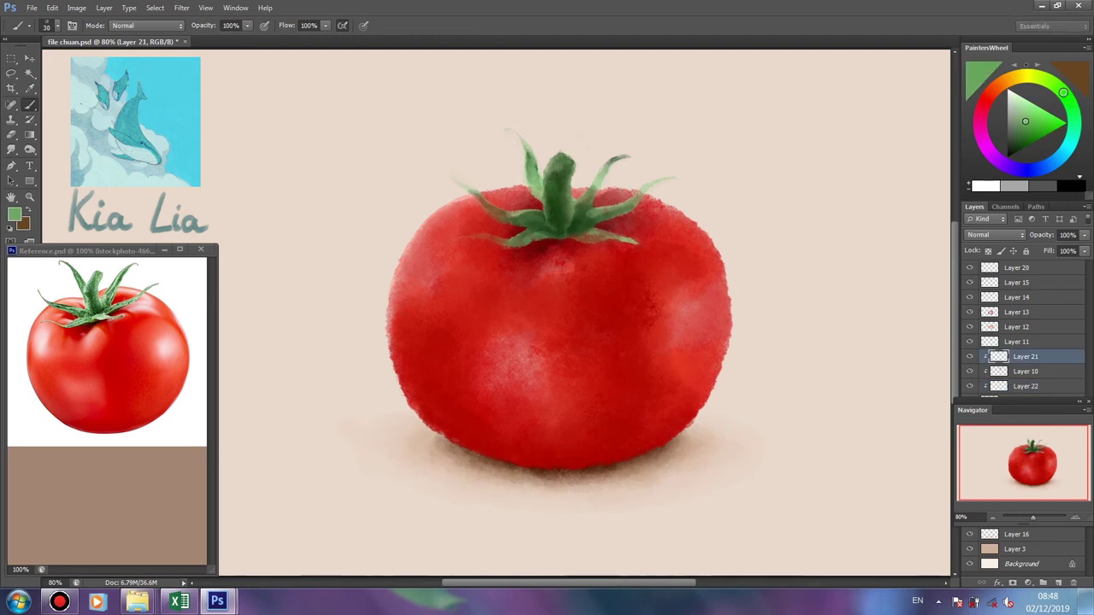
alt+click(554, 184)
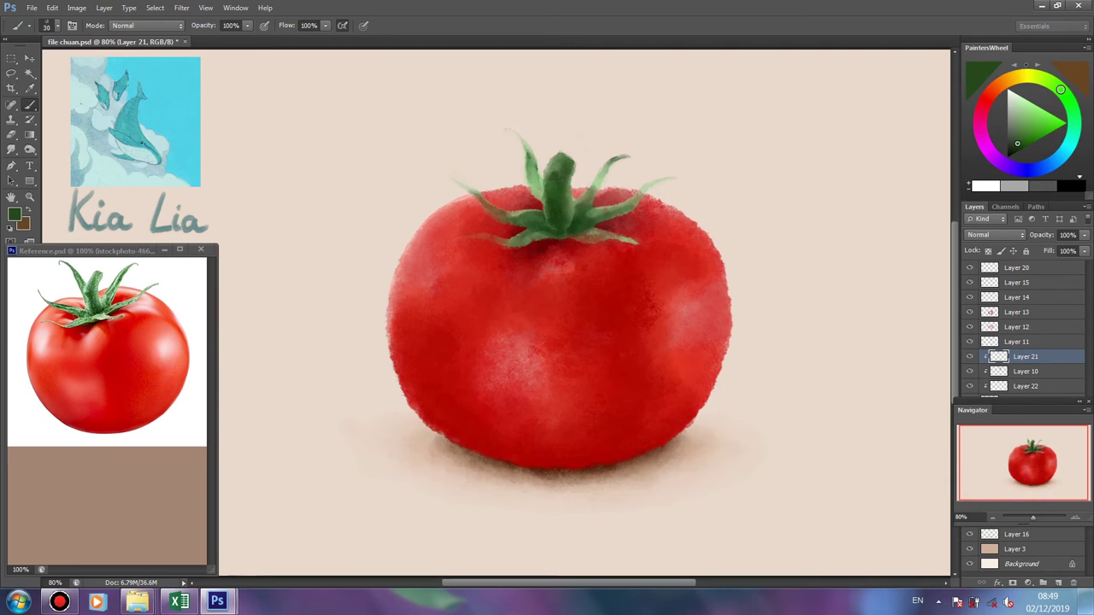
alt+click(544, 192)
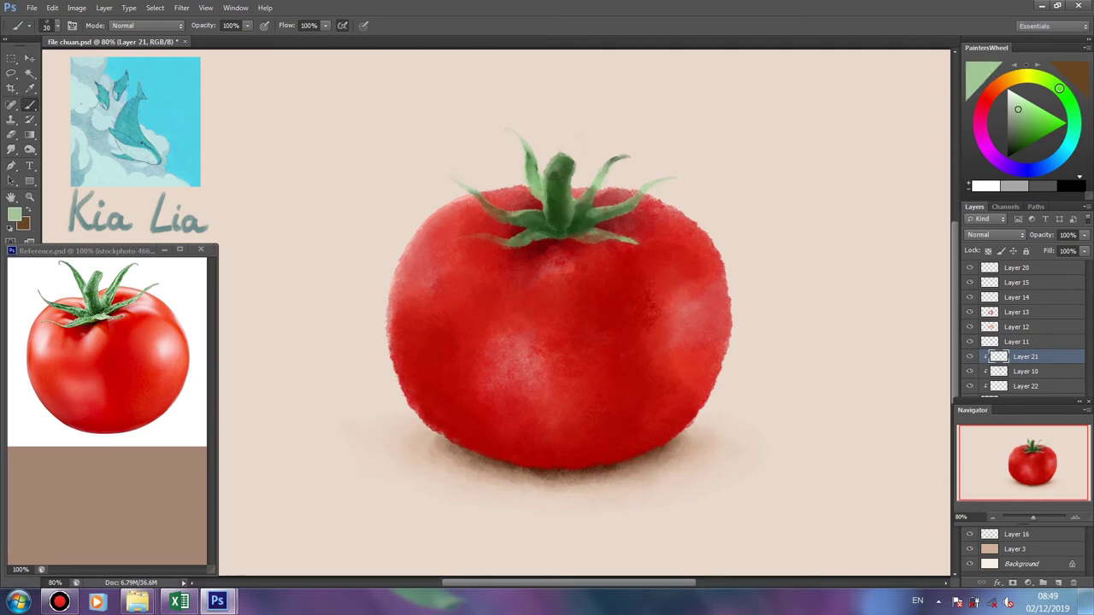
alt+click(562, 166)
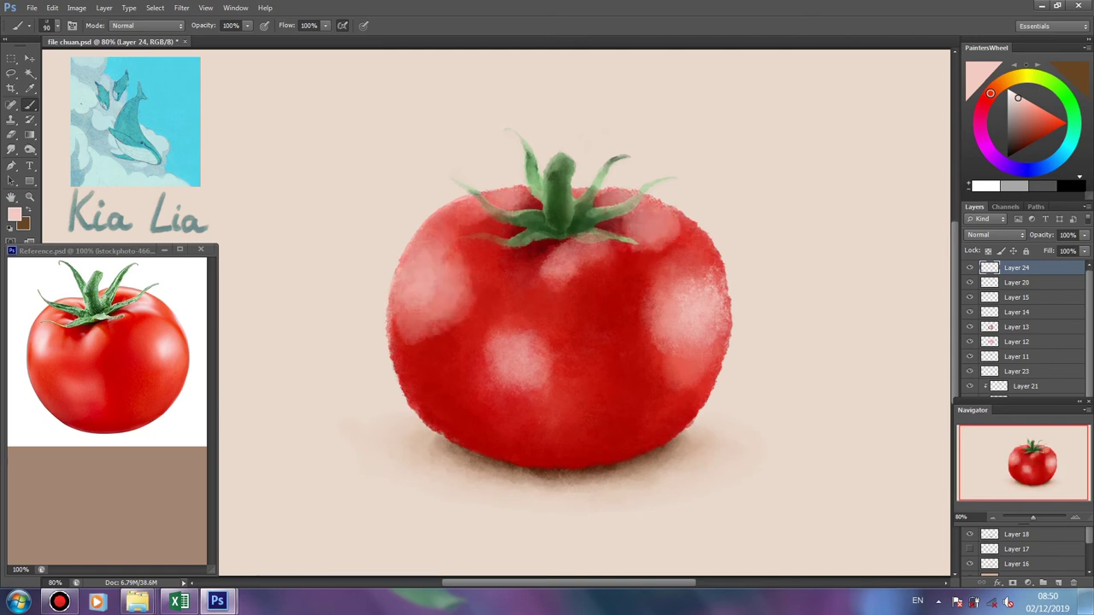
Soften the pale highlights below the stem, lower left and right, undoing one erase
key(e)
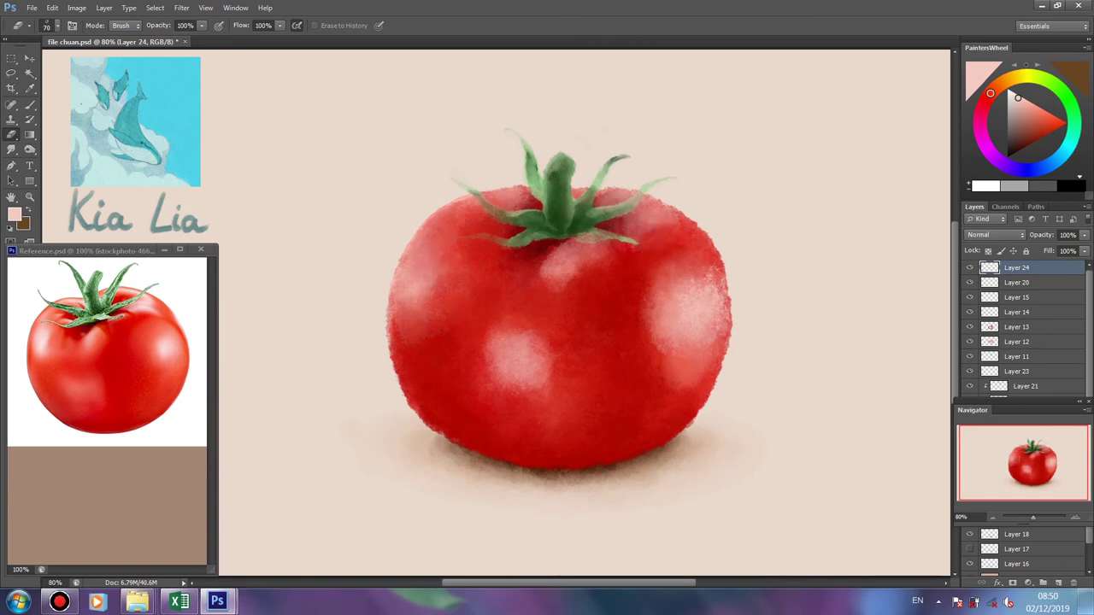
key(bracketleft)
key(bracketleft)
drag(581, 261, 590, 242)
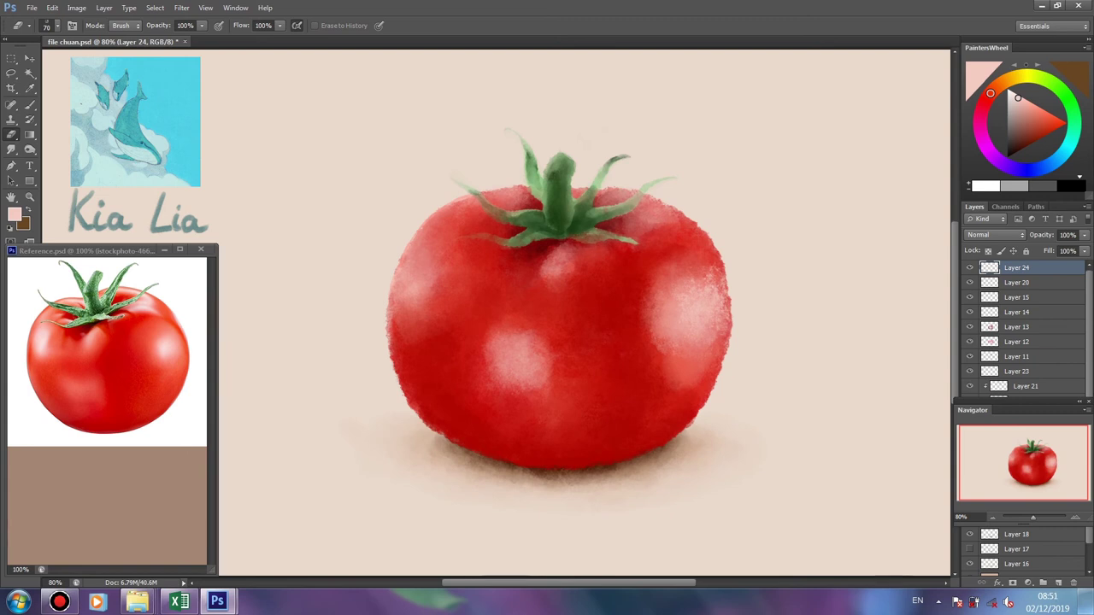
mouse_move(529, 340)
mouse_down()
mouse_move(516, 357)
mouse_move(523, 376)
mouse_up()
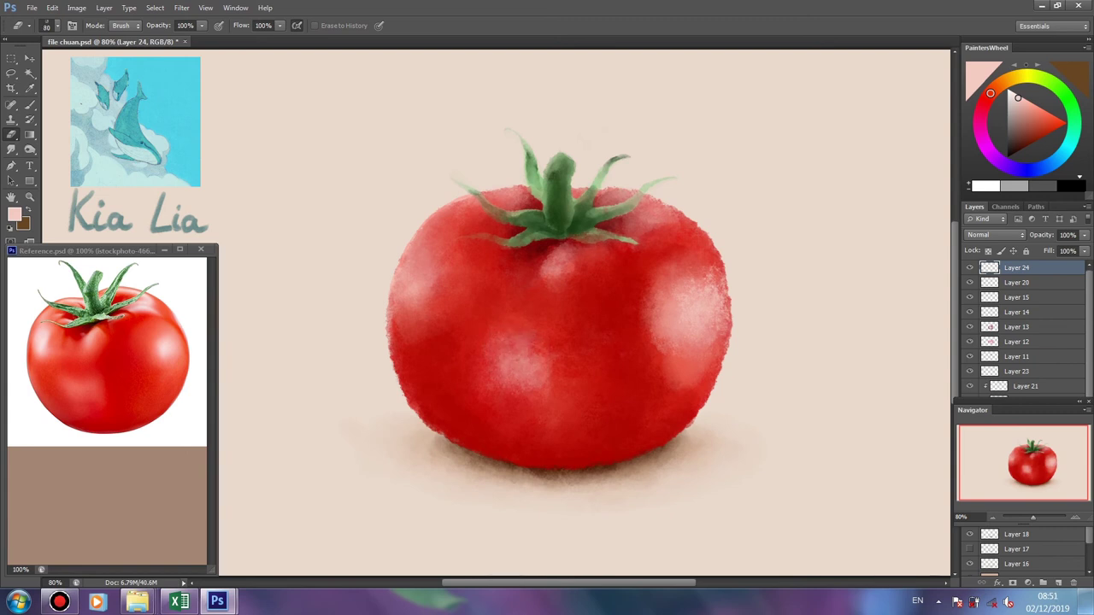
mouse_move(658, 282)
mouse_down()
mouse_move(666, 341)
mouse_move(709, 291)
mouse_move(696, 367)
mouse_move(637, 218)
mouse_move(602, 192)
mouse_up()
key(ctrl+z)
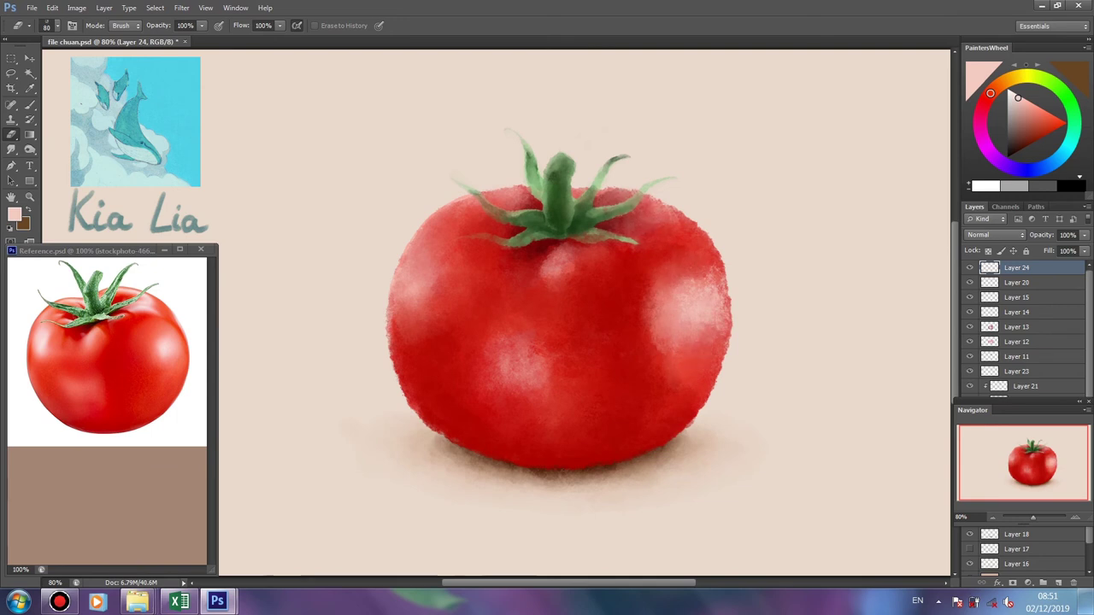
Redden the right highlight's edge and soften the remaining highlight edges
mouse_move(725, 280)
mouse_down()
mouse_move(722, 332)
mouse_move(700, 333)
mouse_move(692, 304)
mouse_move(649, 350)
mouse_up()
drag(675, 282, 665, 345)
drag(453, 276, 428, 326)
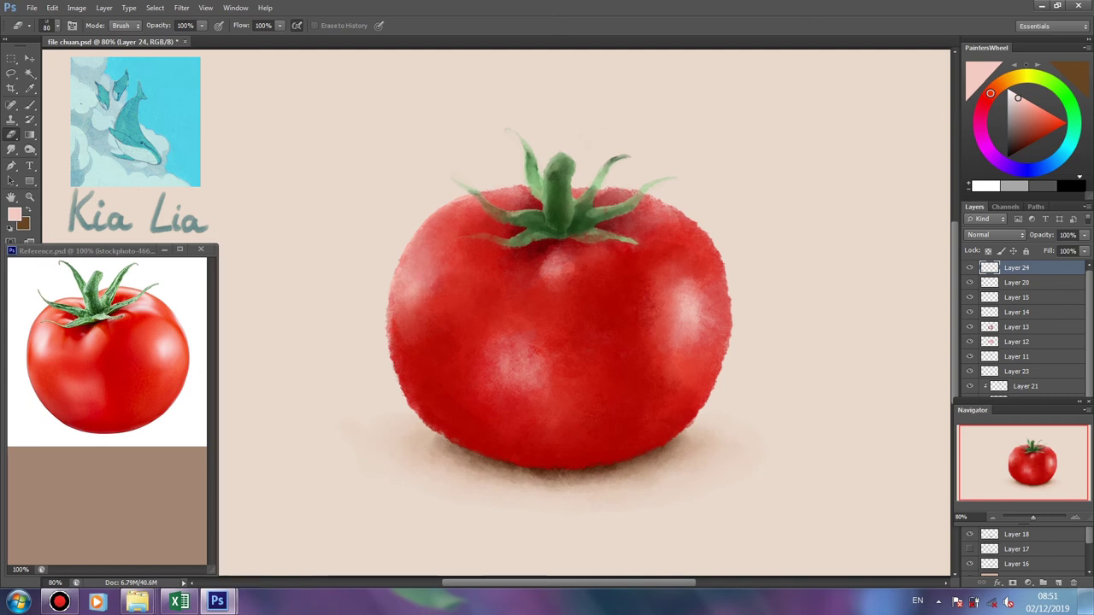
click(1058, 581)
Paint pale highlights on the right, upper left and stem base, then tone some down
key(b)
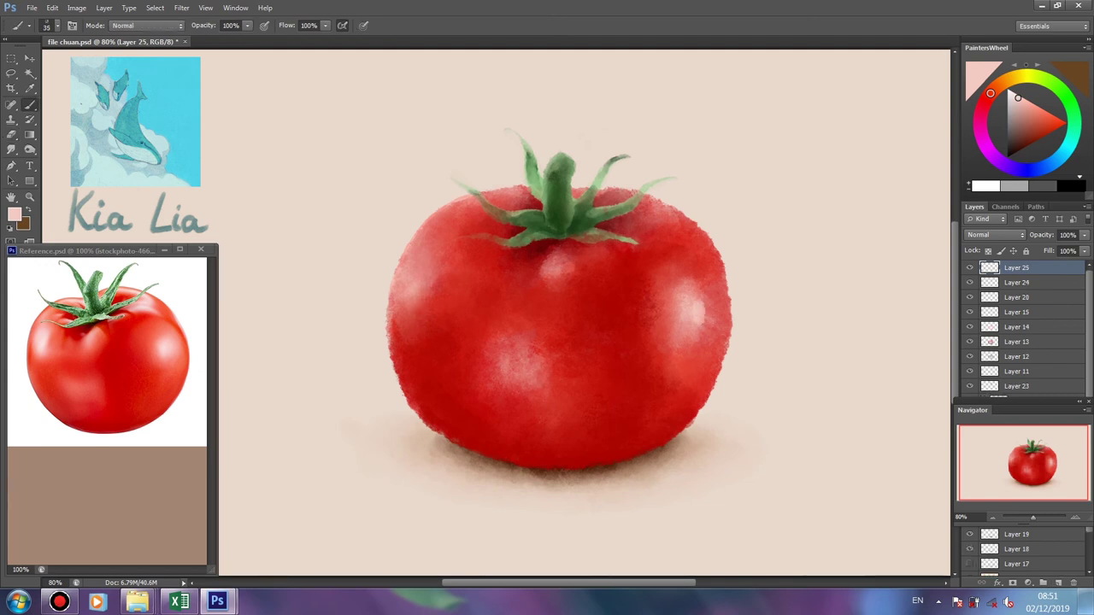
drag(699, 295, 707, 334)
mouse_move(419, 248)
mouse_down()
mouse_move(415, 289)
mouse_move(426, 297)
mouse_up()
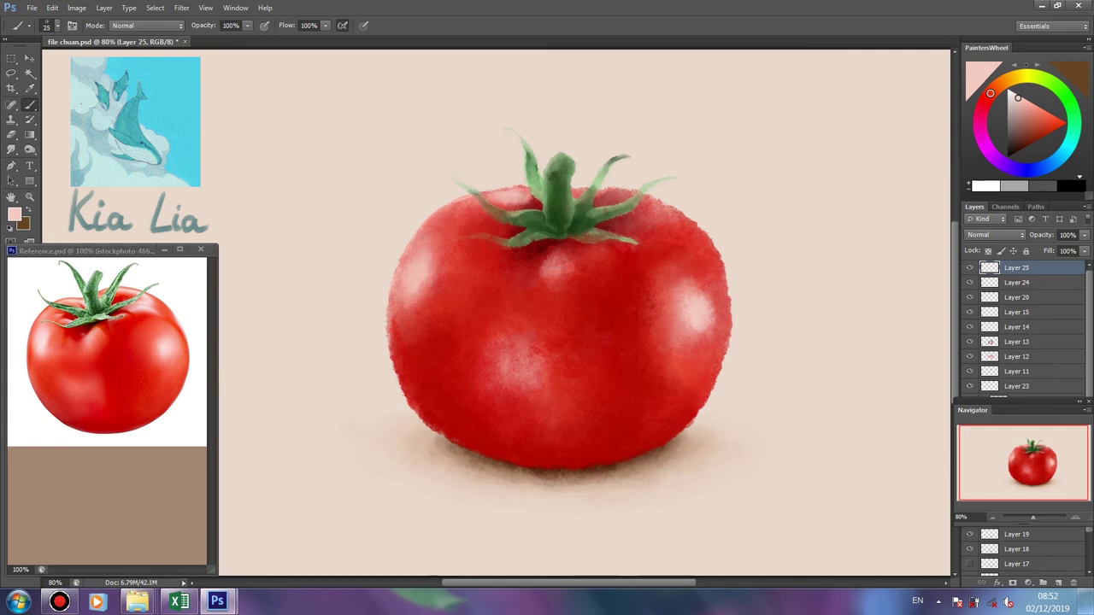
mouse_move(574, 195)
mouse_down()
mouse_move(660, 206)
mouse_move(633, 234)
mouse_move(701, 253)
mouse_move(628, 235)
mouse_move(636, 221)
mouse_move(596, 202)
mouse_move(658, 207)
mouse_up()
key(e)
drag(529, 196, 503, 201)
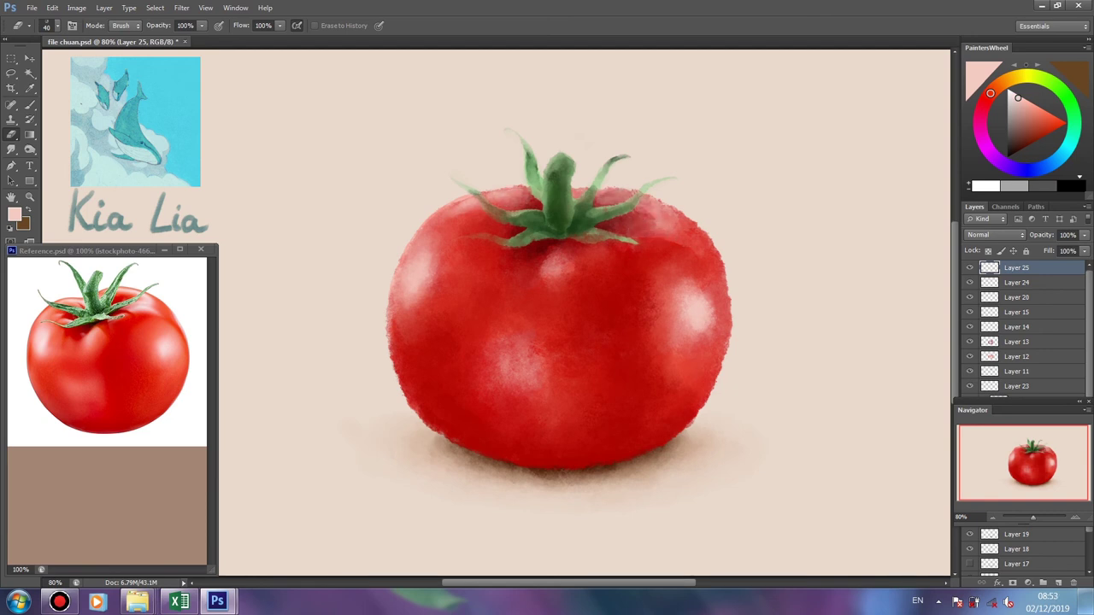
drag(685, 242, 651, 227)
Add a Soft Light layer and brighten the tomato's sides and lower area with a soft brush
key(ctrl+shift+alt+n)
key(shift+alt+f)
key(b)
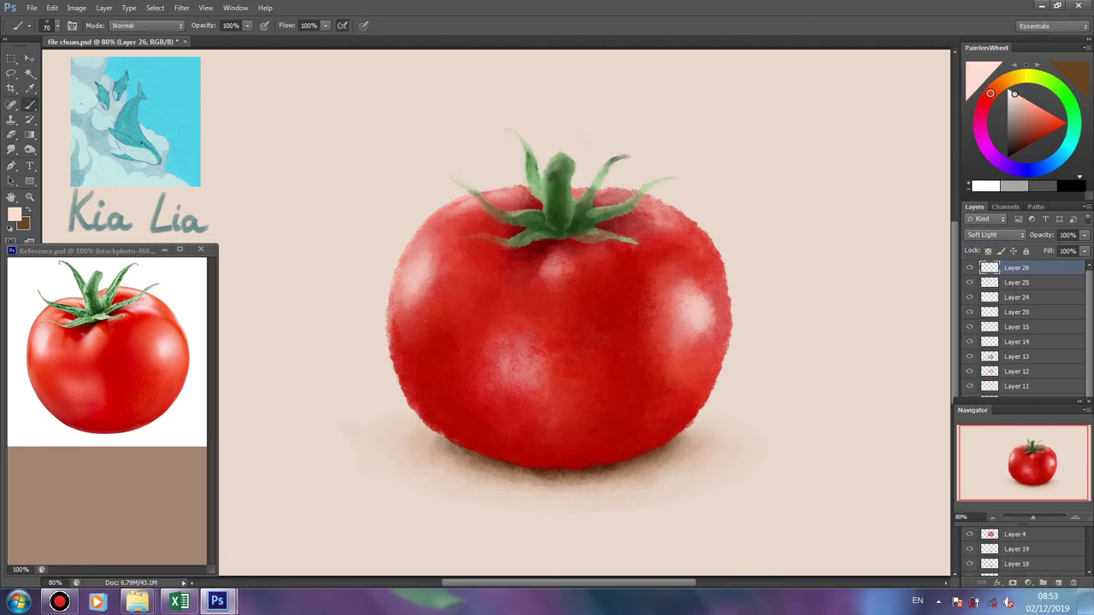
drag(688, 273, 671, 385)
drag(511, 317, 523, 386)
drag(470, 232, 408, 335)
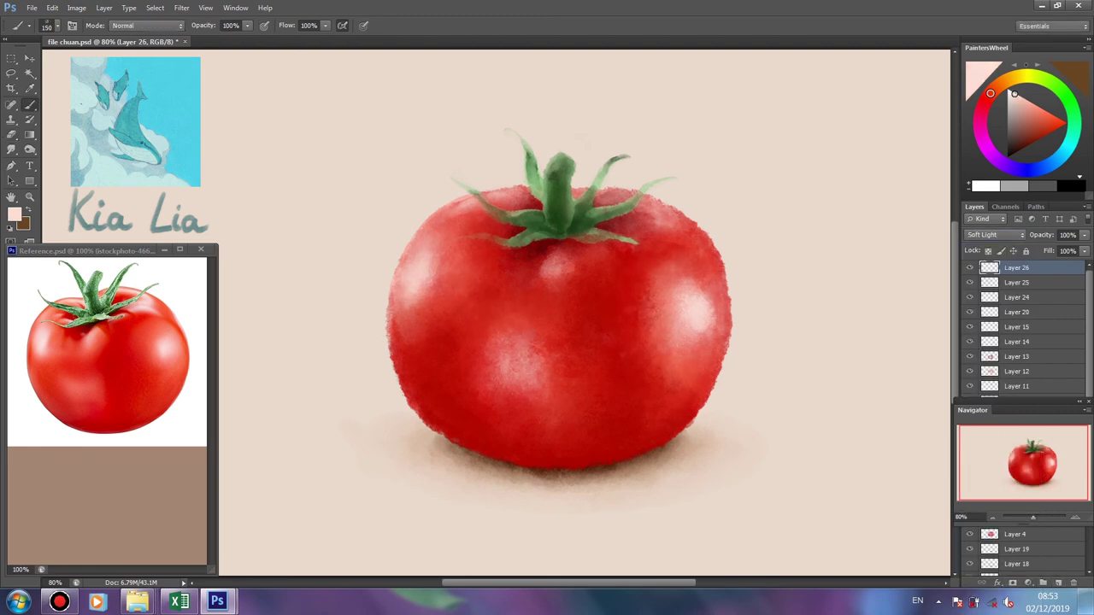
key(bracketleft)
key(bracketleft)
key(bracketleft)
drag(556, 427, 650, 440)
key(e)
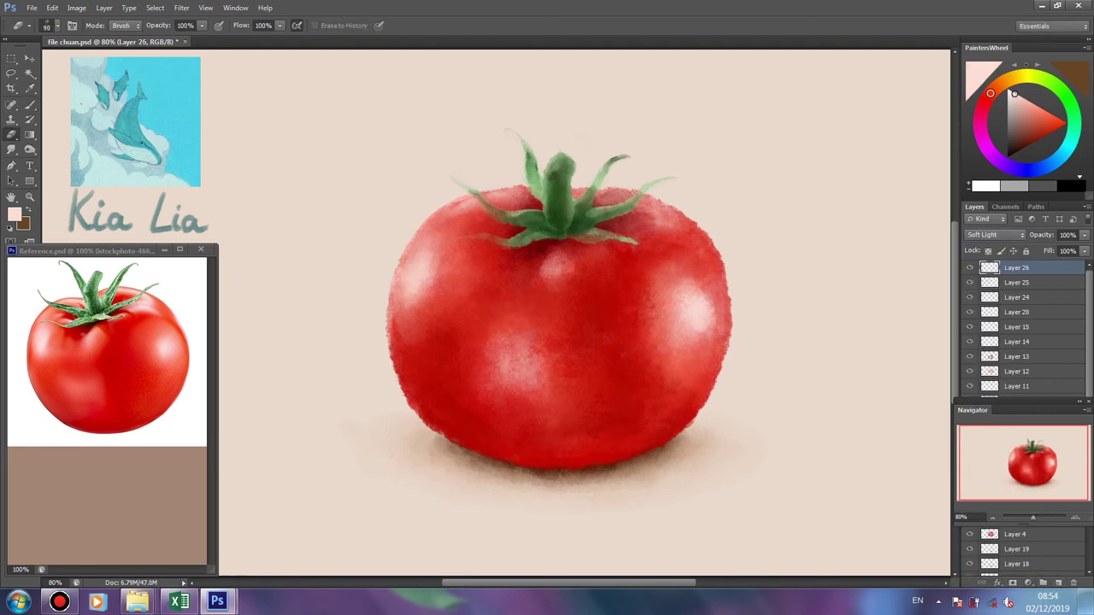
key(ctrl+shift+alt+n)
Set the brush to size 15 and sample dark red, stem greens and brown colours
key(b)
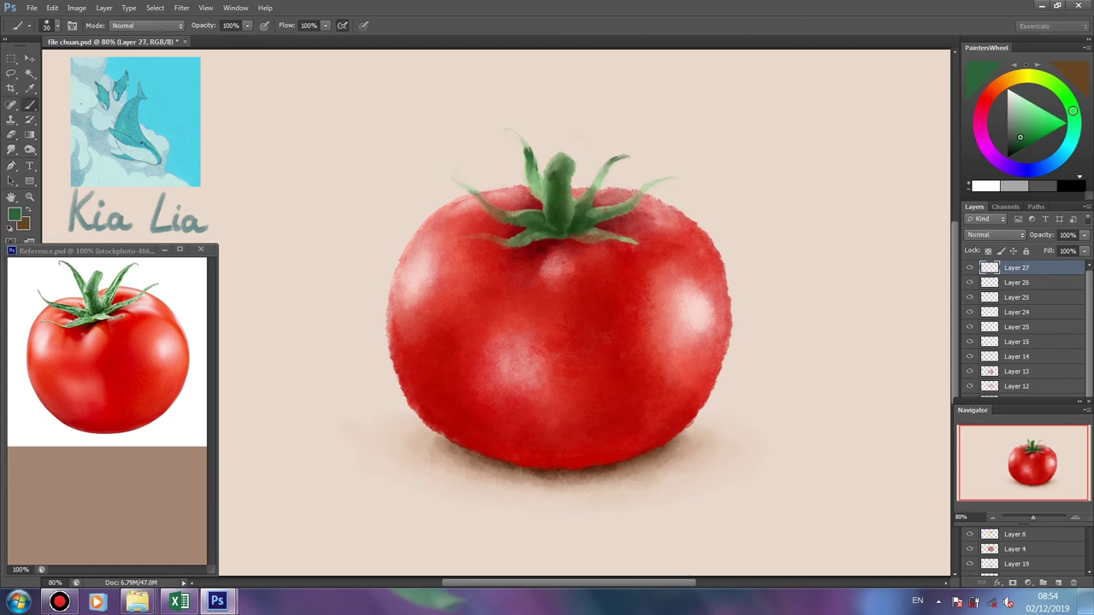
key(bracketleft)
key(bracketleft)
key(bracketleft)
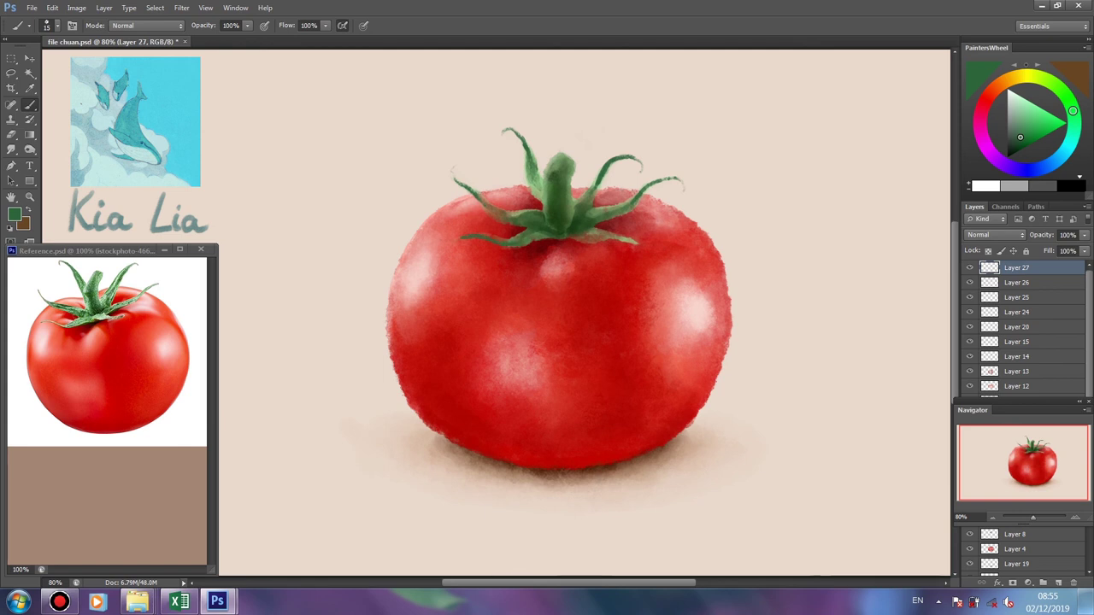
alt+click(547, 444)
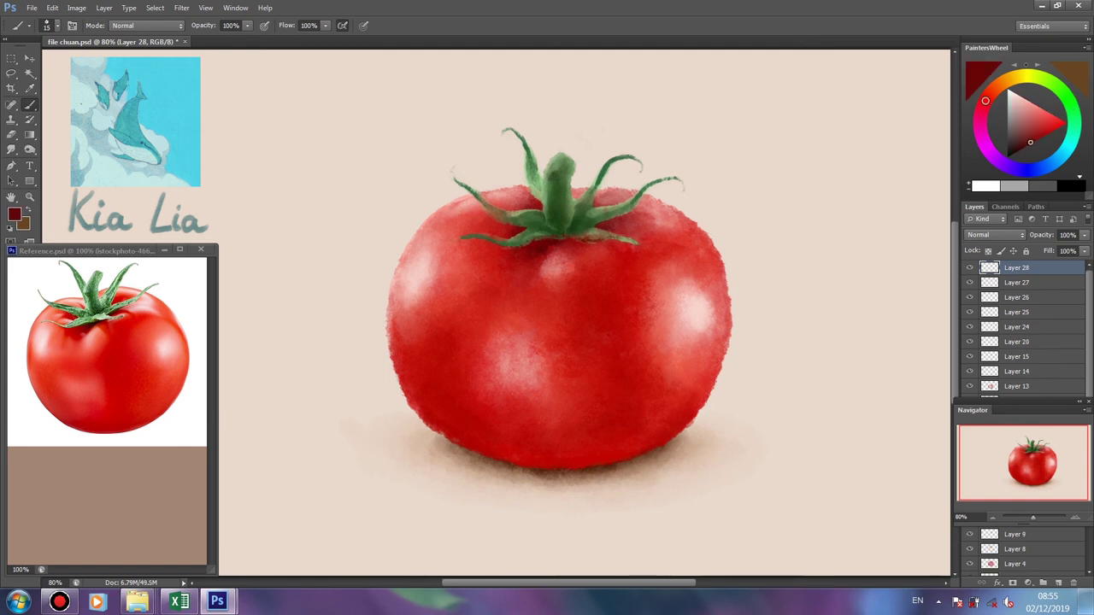
alt+click(534, 187)
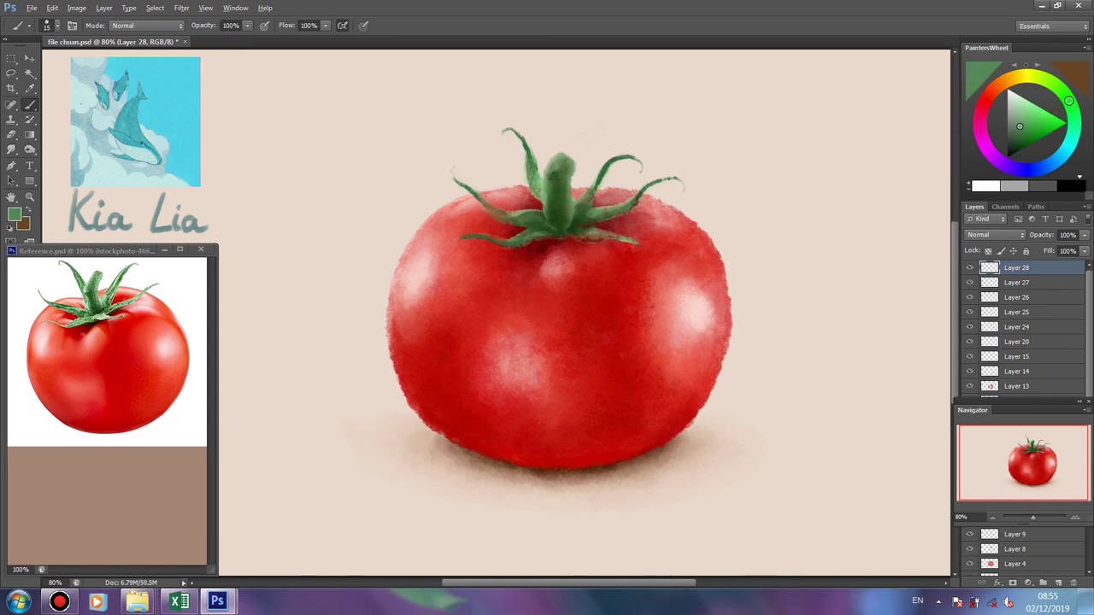
alt+click(549, 184)
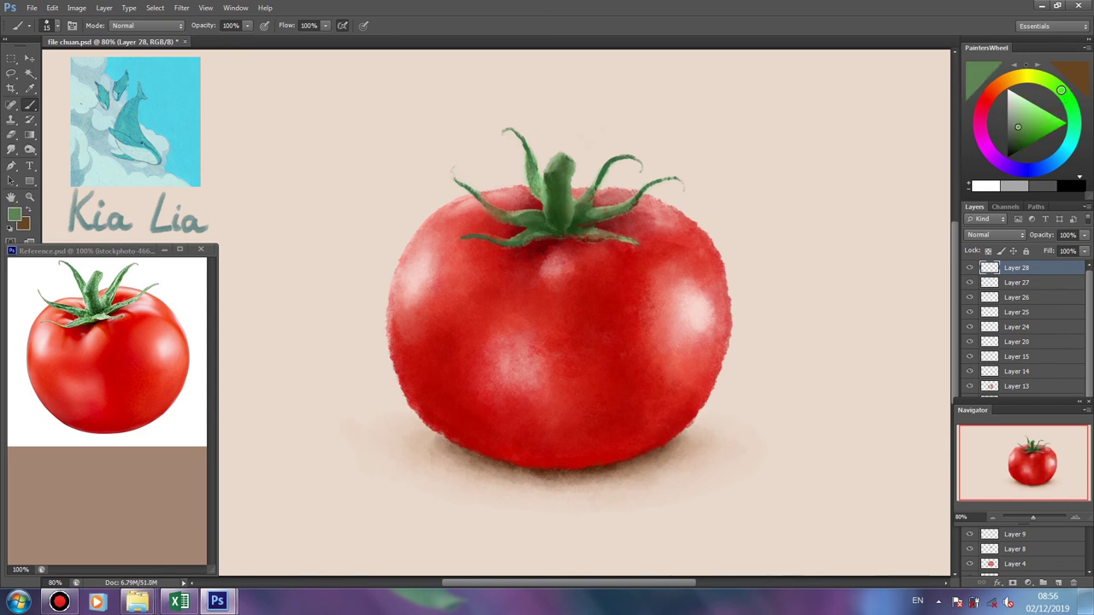
alt+click(566, 164)
alt+click(530, 229)
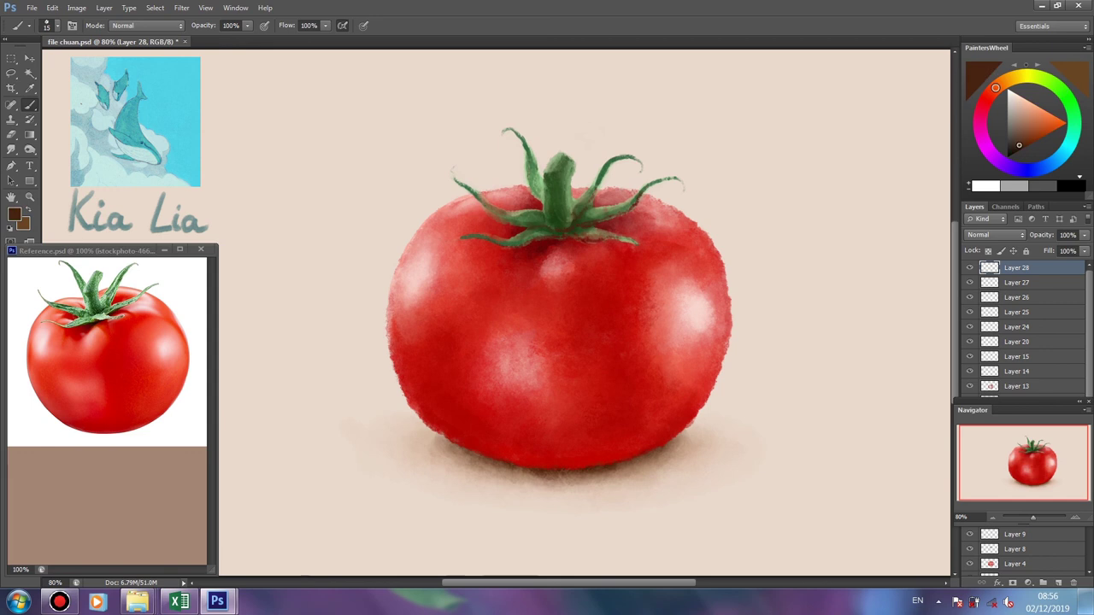
Add new texture layers and pick a red for the tomato's skin, toggling eraser and brush
key(ctrl+shift+alt+n)
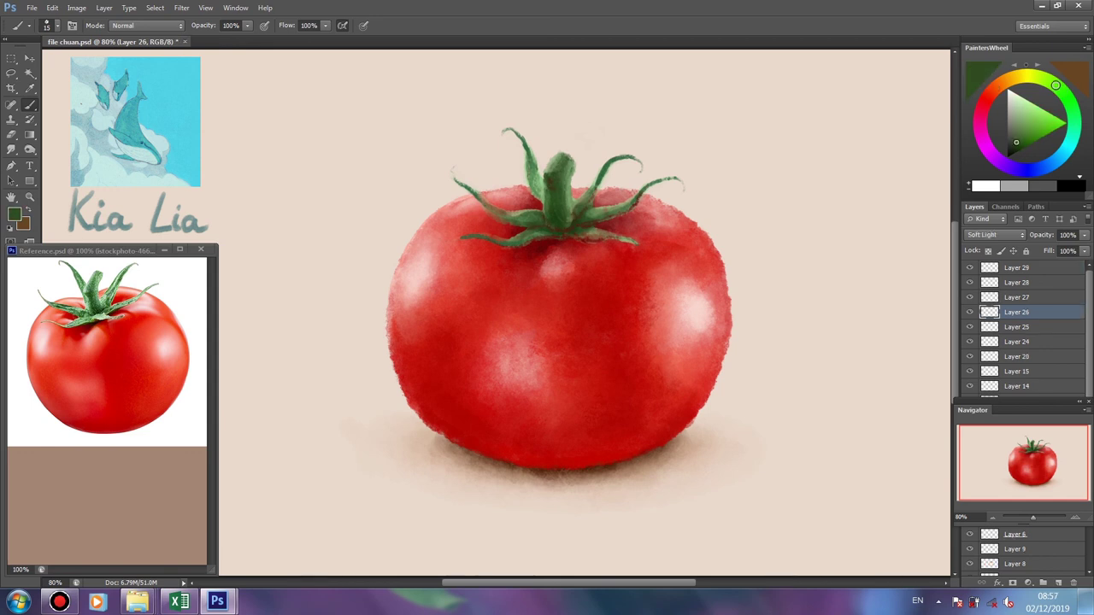
alt+click(601, 201)
key(e)
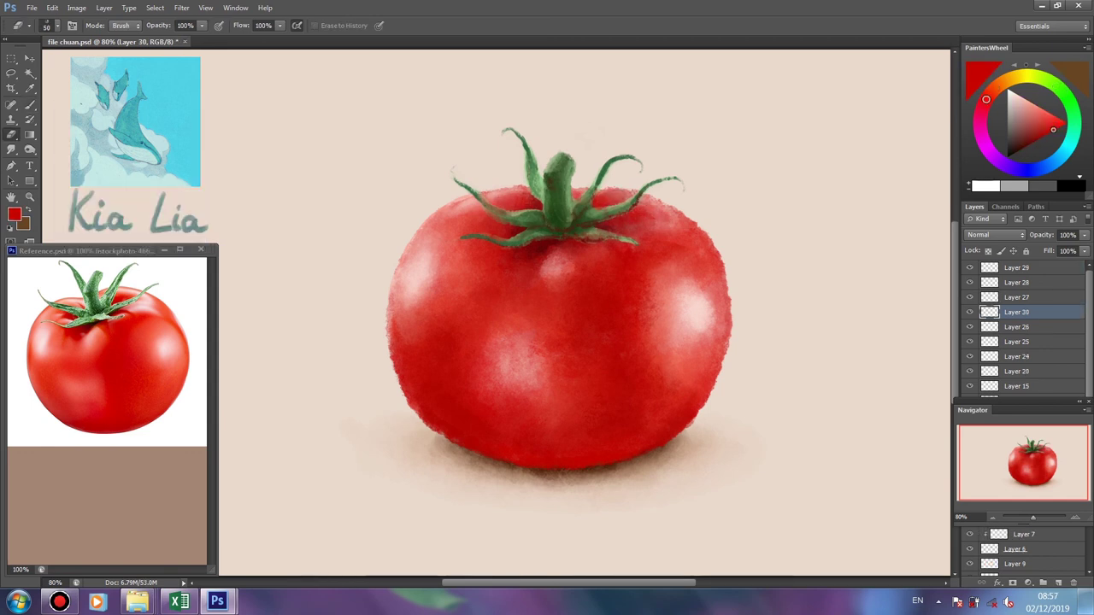
key(b)
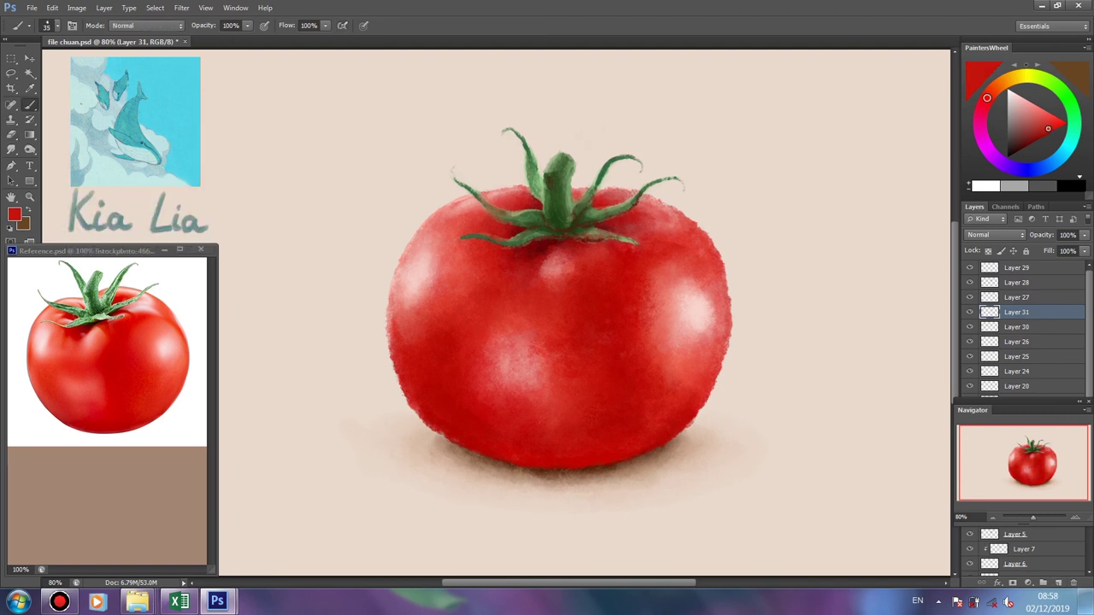
key(ctrl+shift+alt+n)
key(ctrl+shift+alt+n)
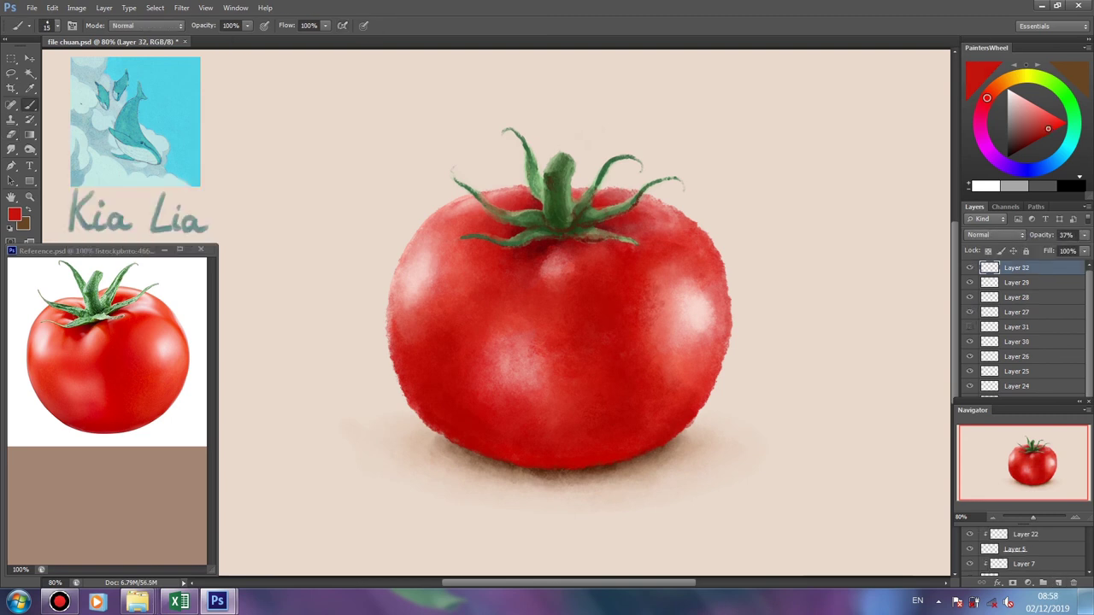